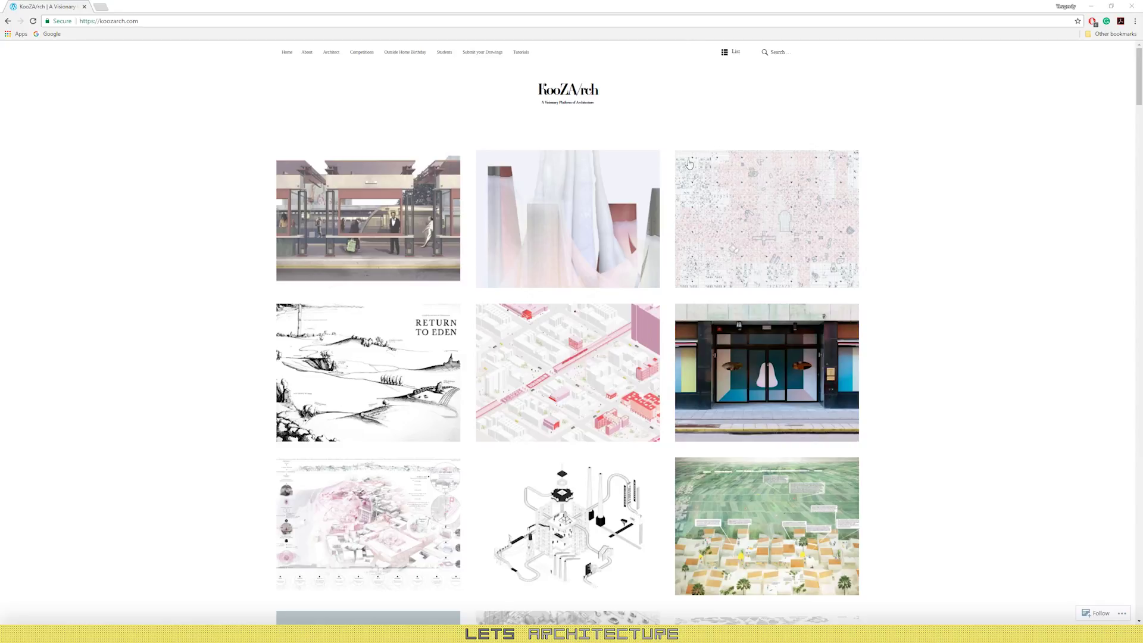
Step: Scroll down the KooZArch gallery to the black-and-white isometric cutaway drawing and view it
{"action": "scroll", "coordinate": [846, 209], "scroll_direction": "down", "scroll_amount": 1}
{"action": "scroll", "coordinate": [893, 211], "scroll_direction": "down", "scroll_amount": 1}
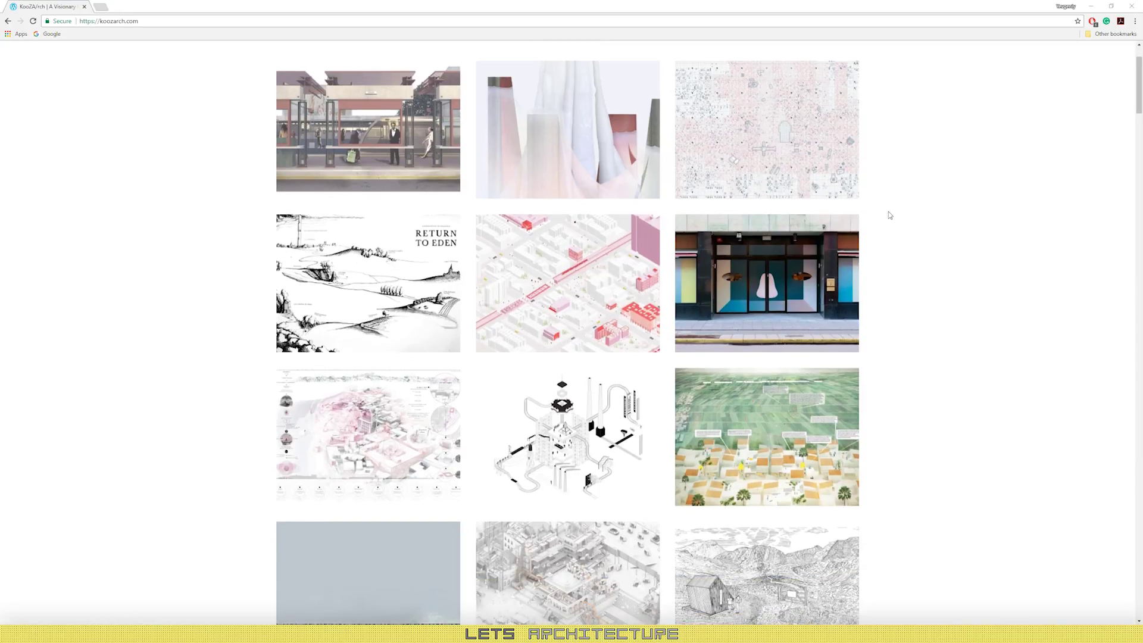
{"action": "scroll", "coordinate": [889, 215], "scroll_direction": "down", "scroll_amount": 2}
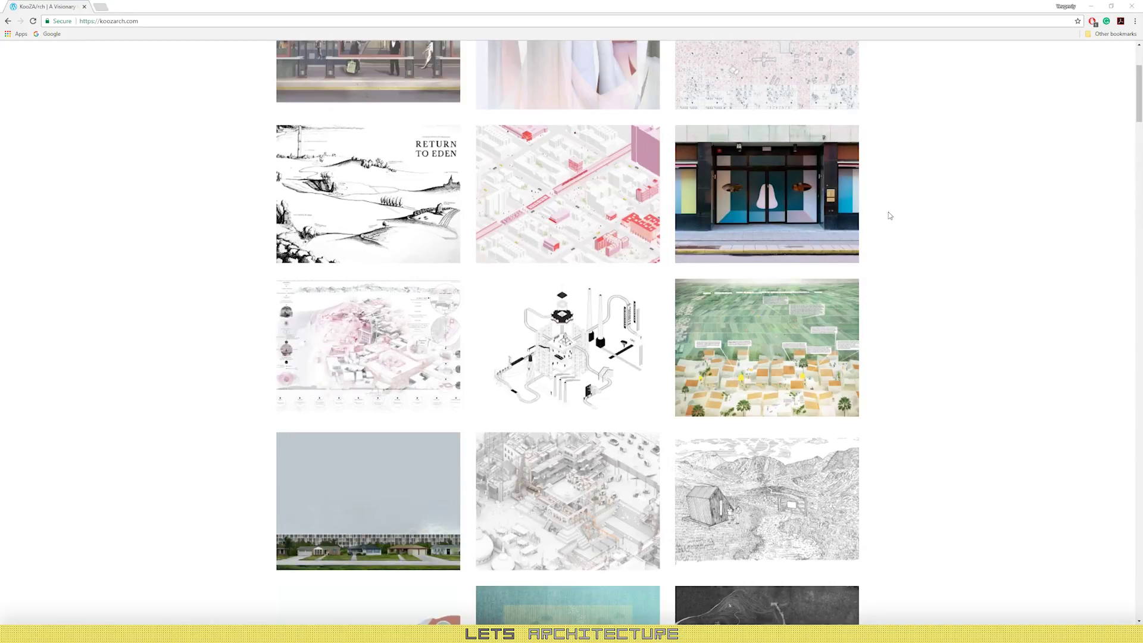
{"action": "scroll", "coordinate": [970, 177], "scroll_direction": "down", "scroll_amount": 5}
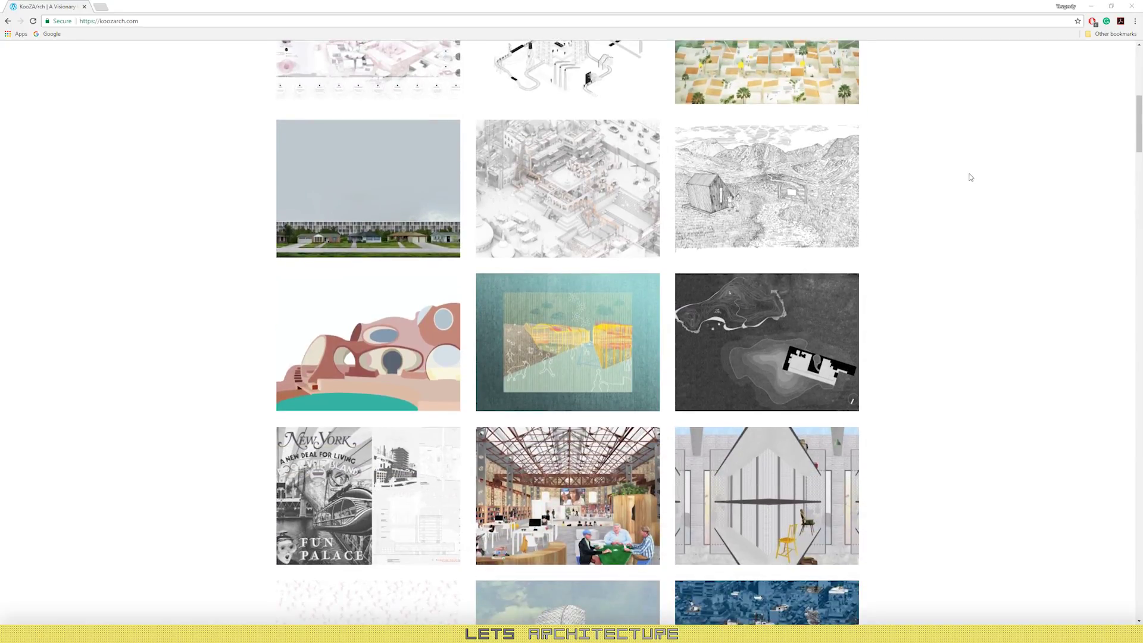
{"action": "scroll", "coordinate": [970, 177], "scroll_direction": "down", "scroll_amount": 10}
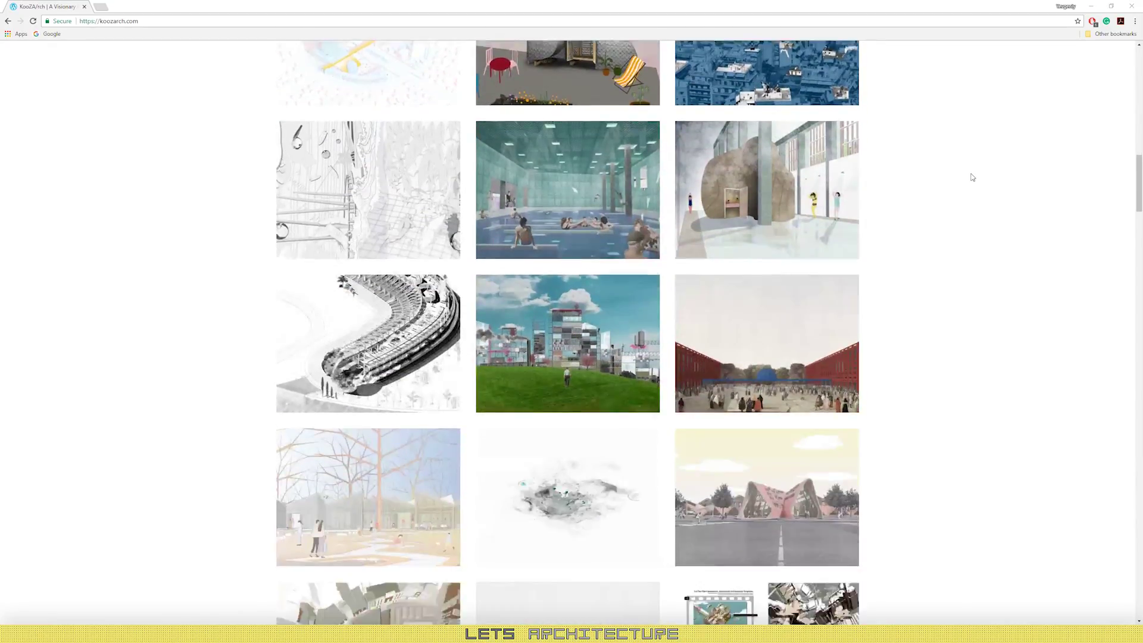
{"action": "scroll", "coordinate": [973, 177], "scroll_direction": "down", "scroll_amount": 9}
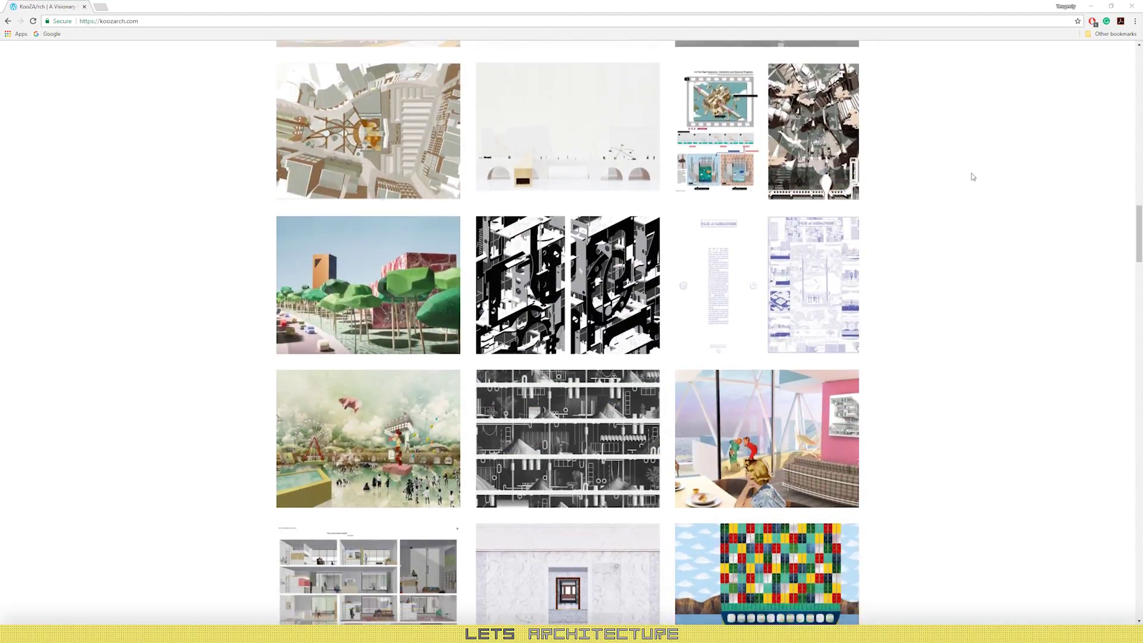
{"action": "scroll", "coordinate": [972, 177], "scroll_direction": "down", "scroll_amount": 8}
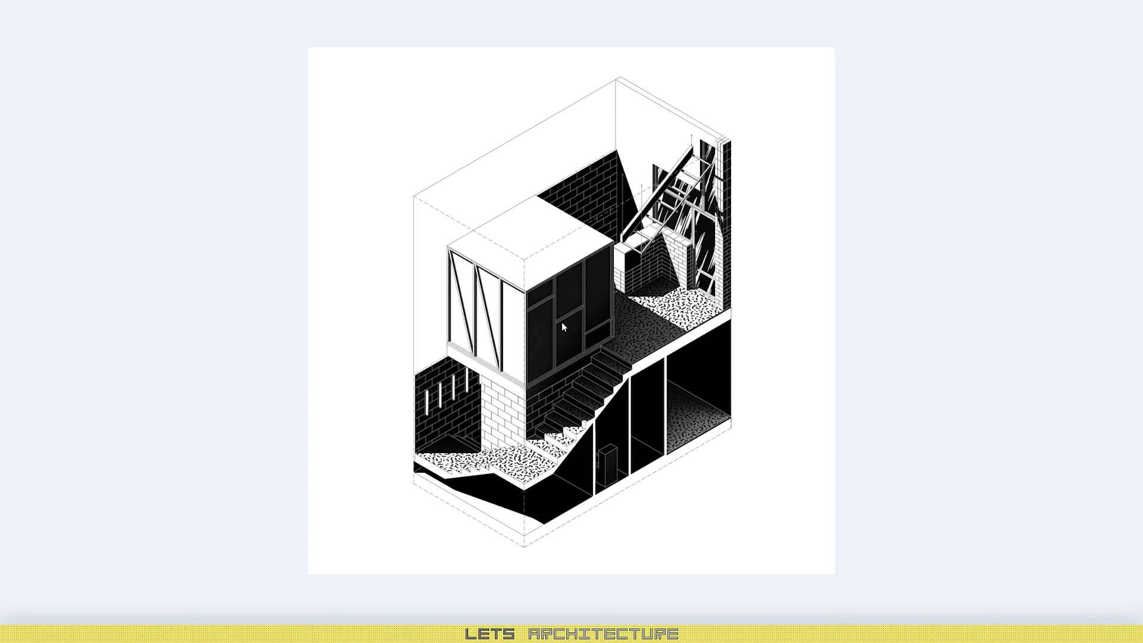
Step: Zoom and pan across the cutaway drawing's lower floor, then advance to the 3D lettering image
{"action": "scroll", "coordinate": [562, 323], "scroll_direction": "up", "scroll_amount": 2}
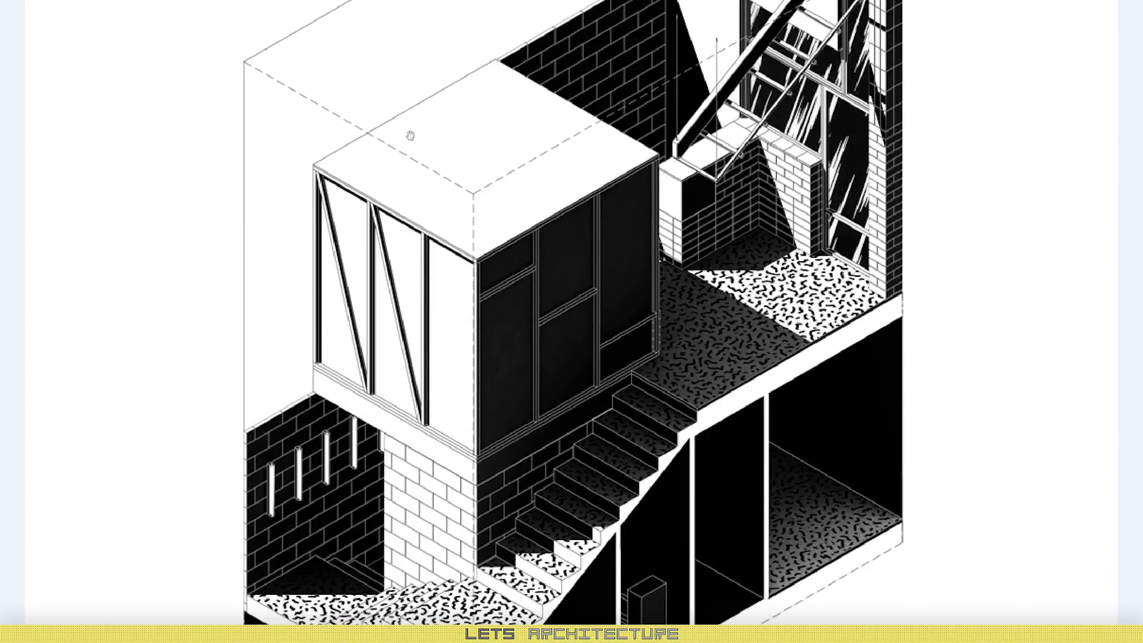
{"action": "scroll", "coordinate": [441, 179], "scroll_direction": "up", "scroll_amount": 3}
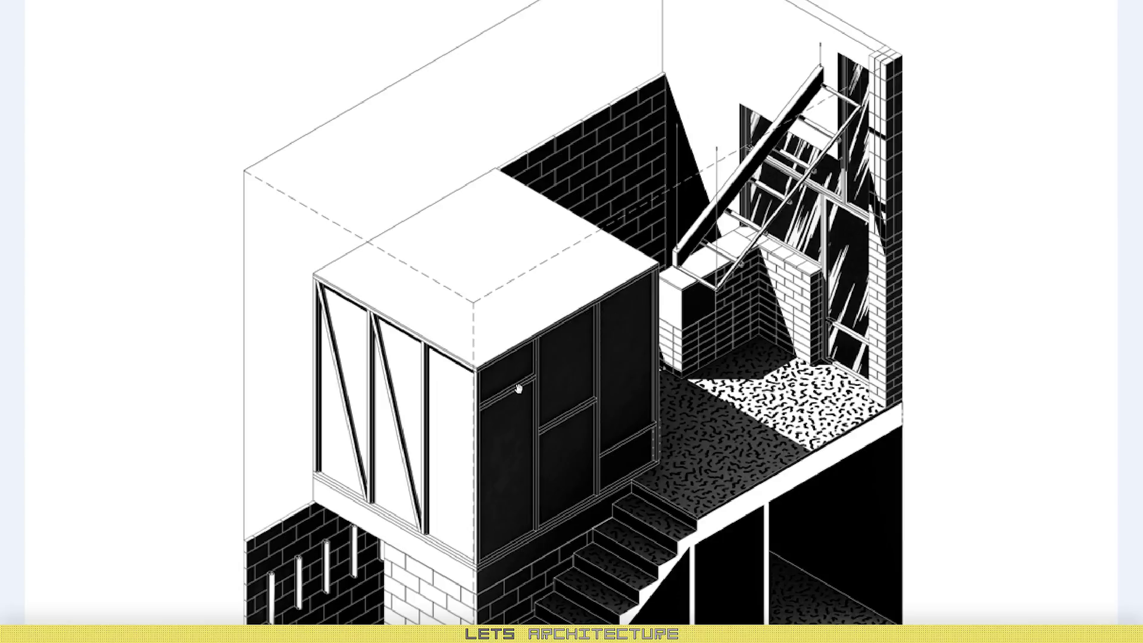
{"action": "scroll", "coordinate": [524, 363], "scroll_direction": "down", "scroll_amount": 3}
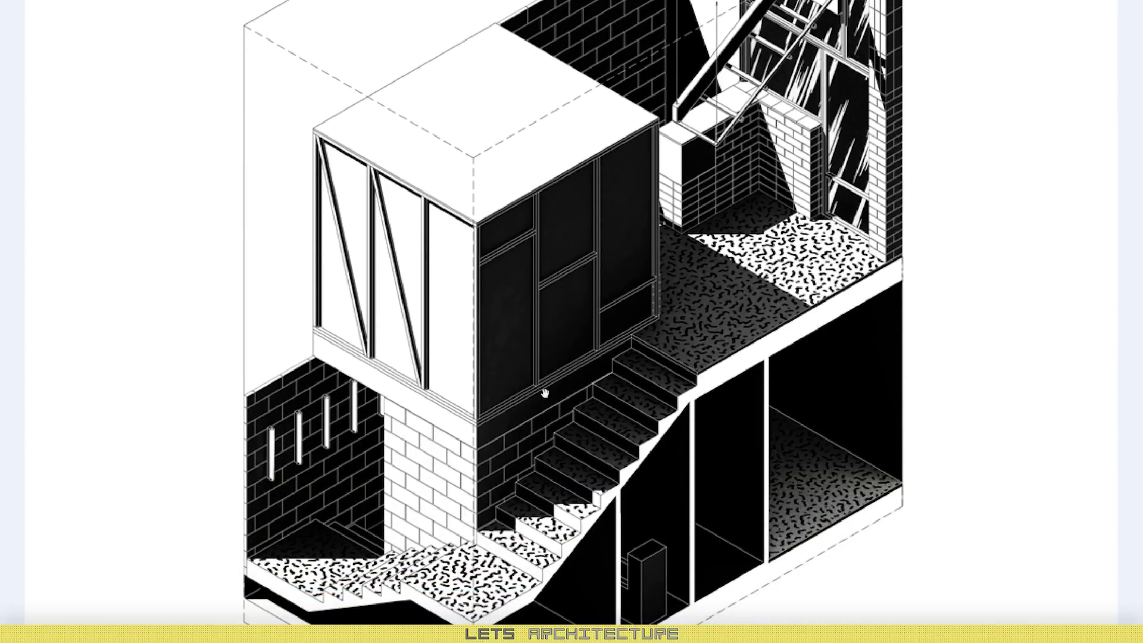
{"action": "scroll", "coordinate": [545, 392], "scroll_direction": "down", "scroll_amount": 2}
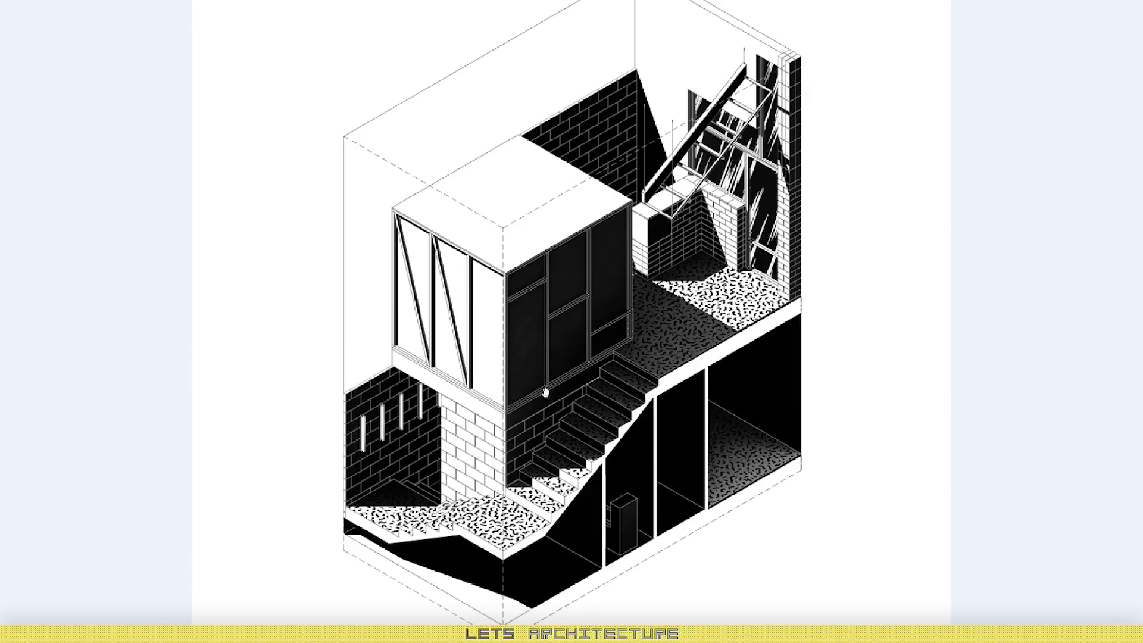
{"action": "scroll", "coordinate": [609, 404], "scroll_direction": "down", "scroll_amount": 1}
{"action": "left_click_drag", "start_coordinate": [608, 403], "coordinate": [595, 360]}
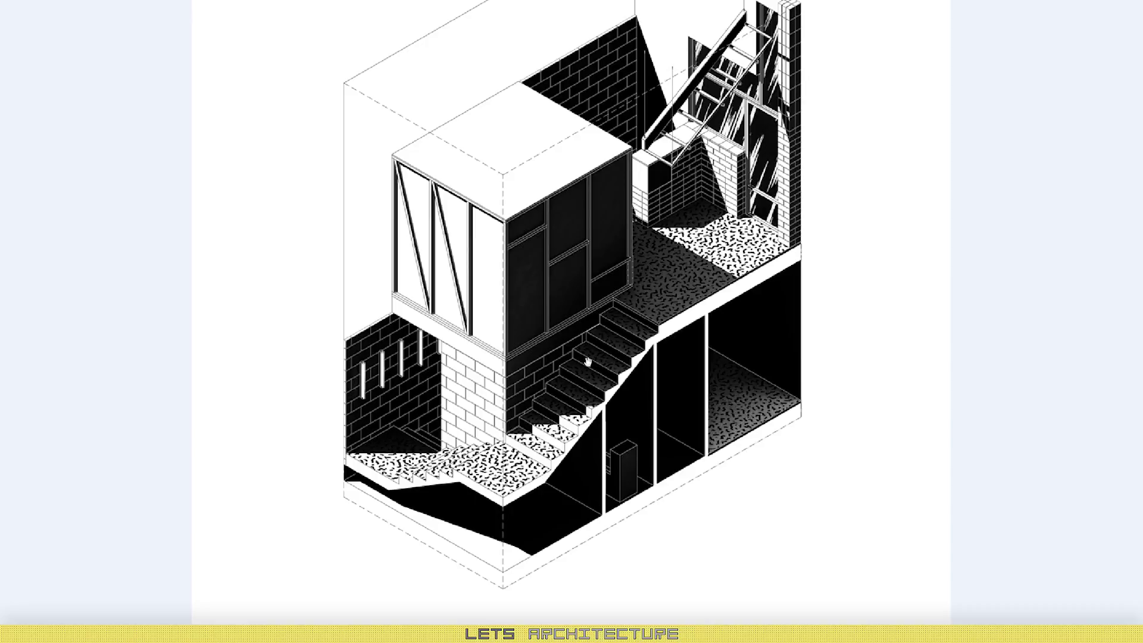
{"action": "key", "text": "Right"}
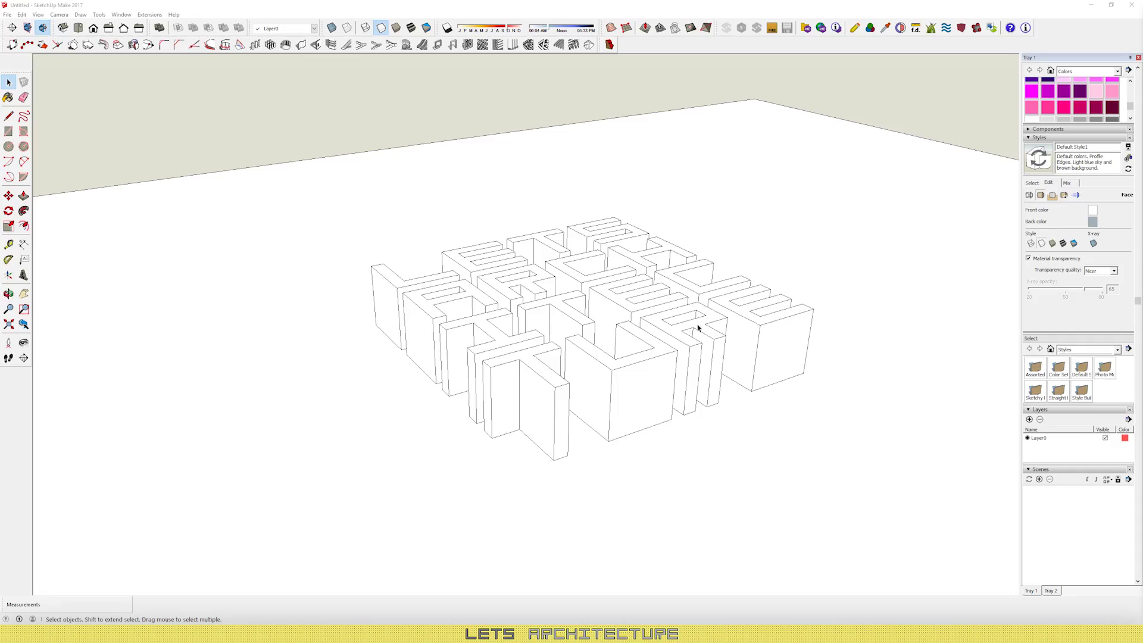
Step: Orbit the lettering and apply the Construction Documentation style with Parallel Projection
{"action": "left_click_drag", "start_coordinate": [698, 328], "coordinate": [707, 444]}
{"action": "double_click", "coordinate": [1081, 368]}
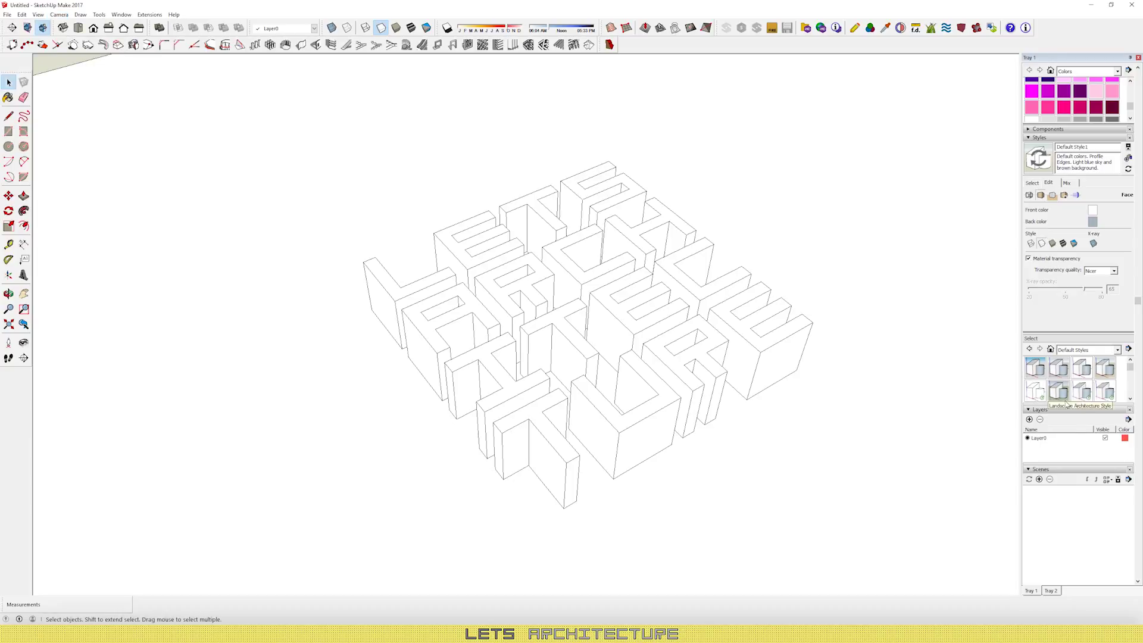
{"action": "left_click", "coordinate": [1082, 367]}
{"action": "left_click", "coordinate": [59, 14]}
{"action": "left_click", "coordinate": [89, 70]}
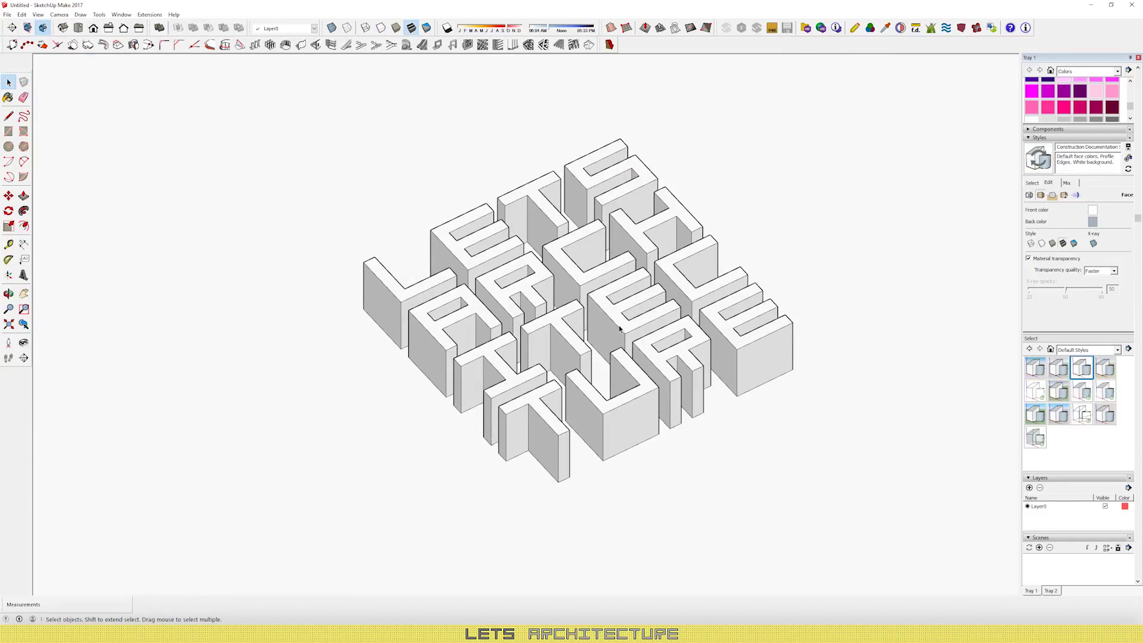
Step: Preview shadows at a different time of day, then turn them off for hidden-line faces
{"action": "left_click", "coordinate": [447, 28]}
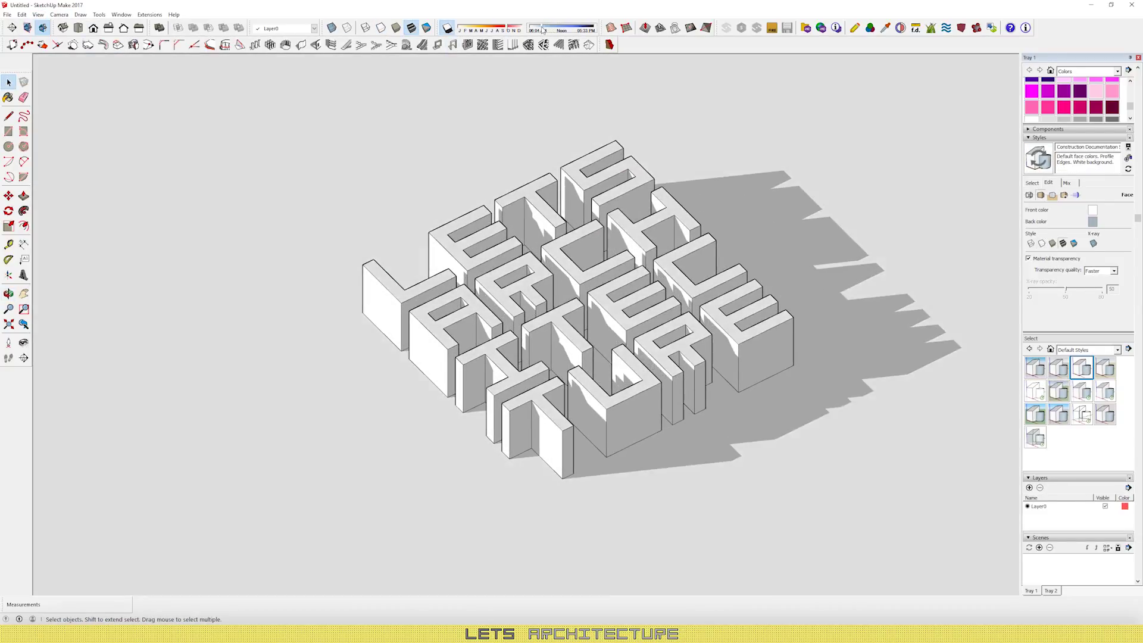
{"action": "left_click_drag", "start_coordinate": [542, 30], "coordinate": [549, 29]}
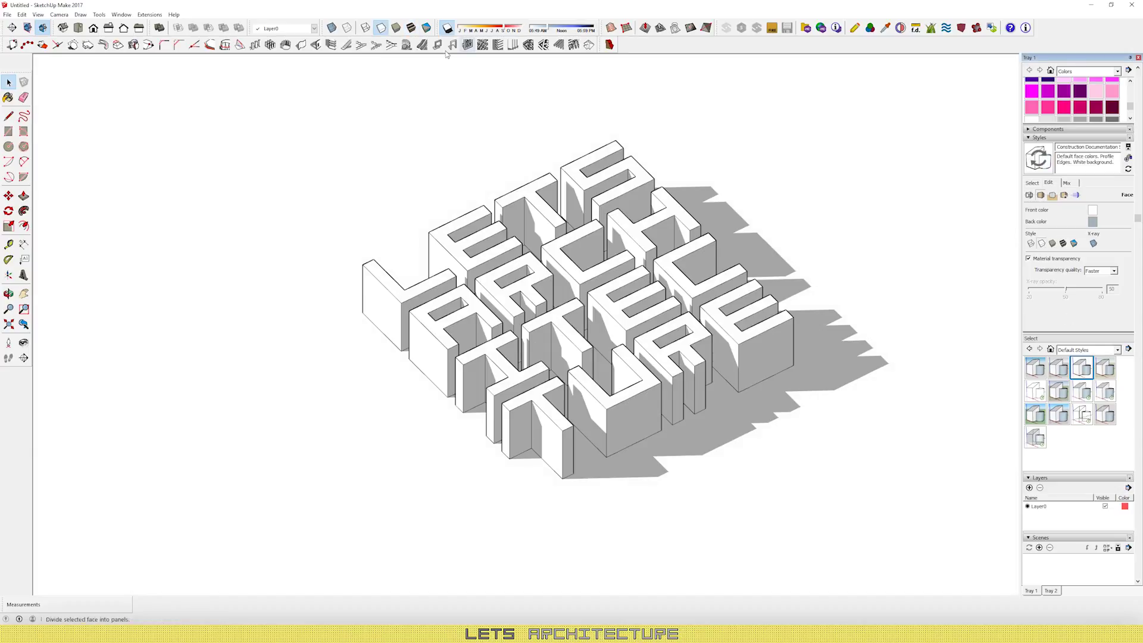
{"action": "left_click", "coordinate": [1042, 242]}
Step: Keep the Hidden Line face style and bring up the Edge settings
{"action": "left_click", "coordinate": [1053, 244]}
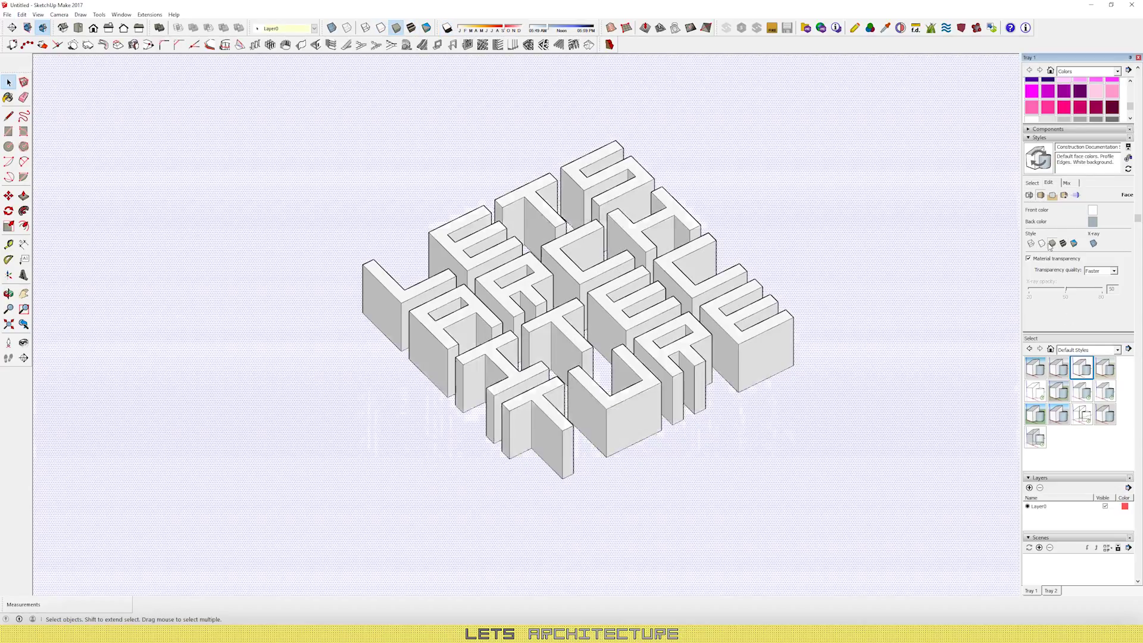
{"action": "left_click", "coordinate": [1042, 244]}
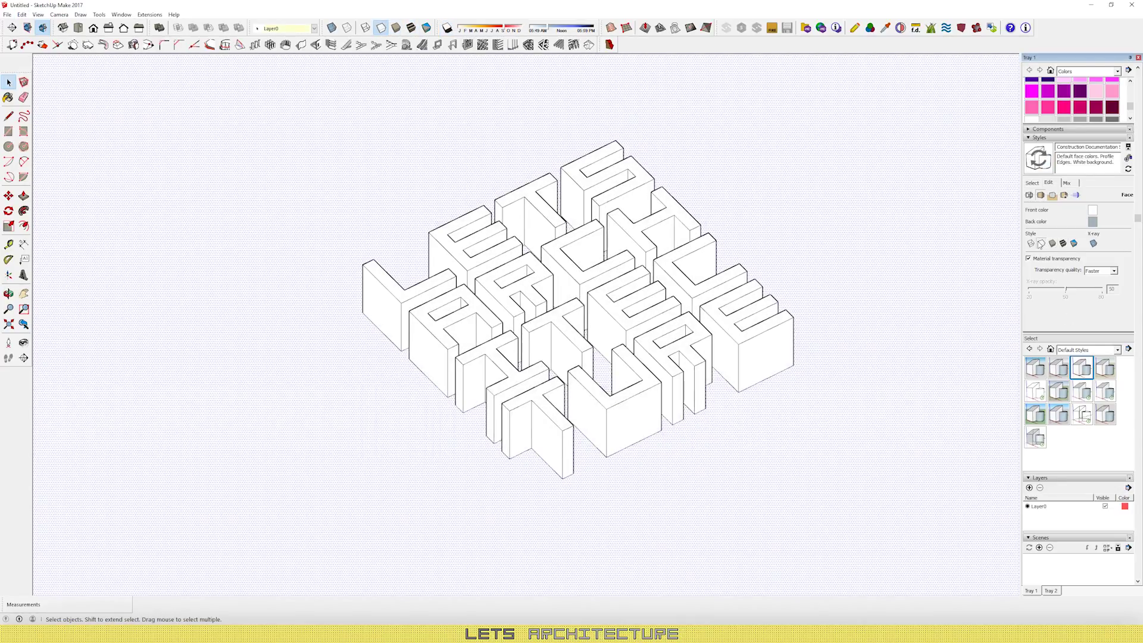
{"action": "left_click", "coordinate": [1030, 195]}
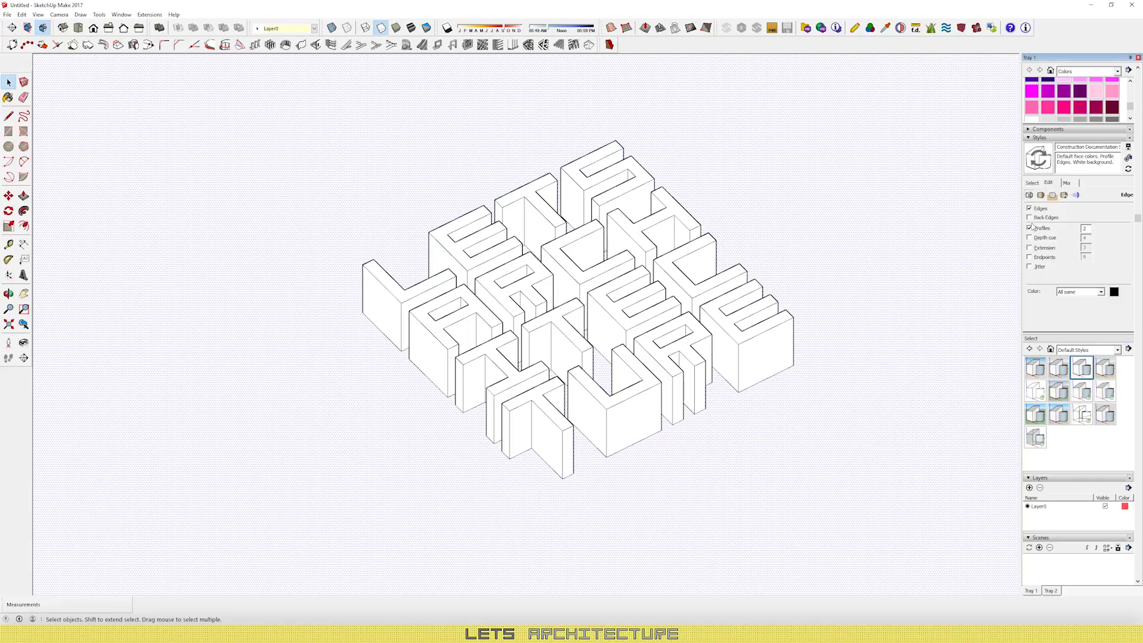
Step: Print to Adobe PDF using the High Quality Print preset and Landscape orientation
{"action": "left_click", "coordinate": [7, 14]}
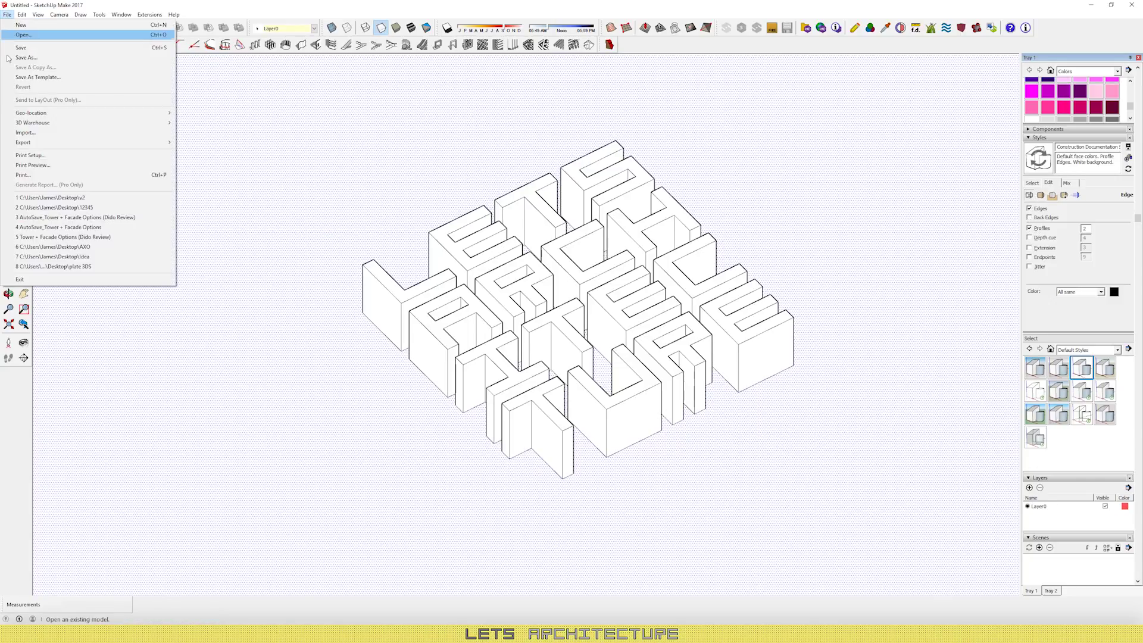
{"action": "left_click", "coordinate": [83, 175]}
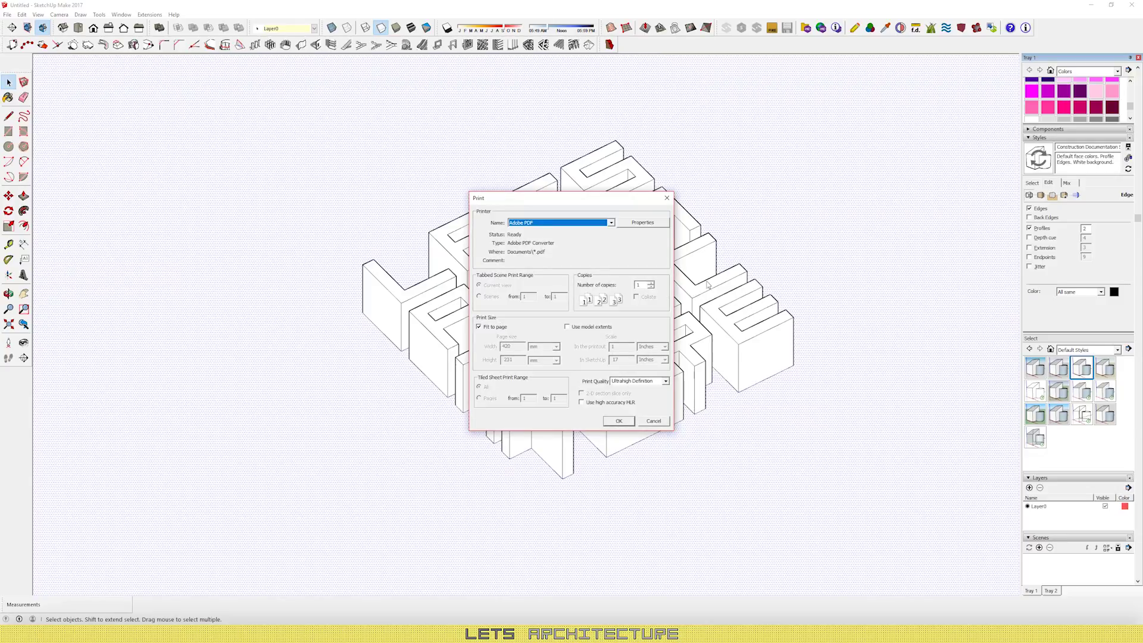
{"action": "left_click", "coordinate": [641, 223]}
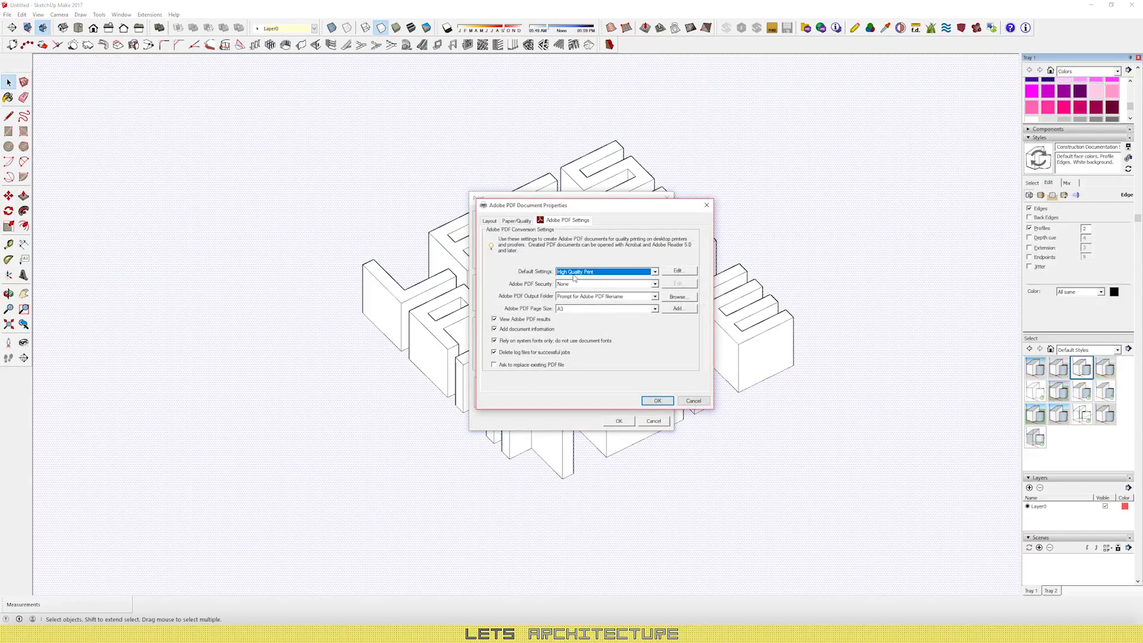
{"action": "left_click", "coordinate": [638, 274]}
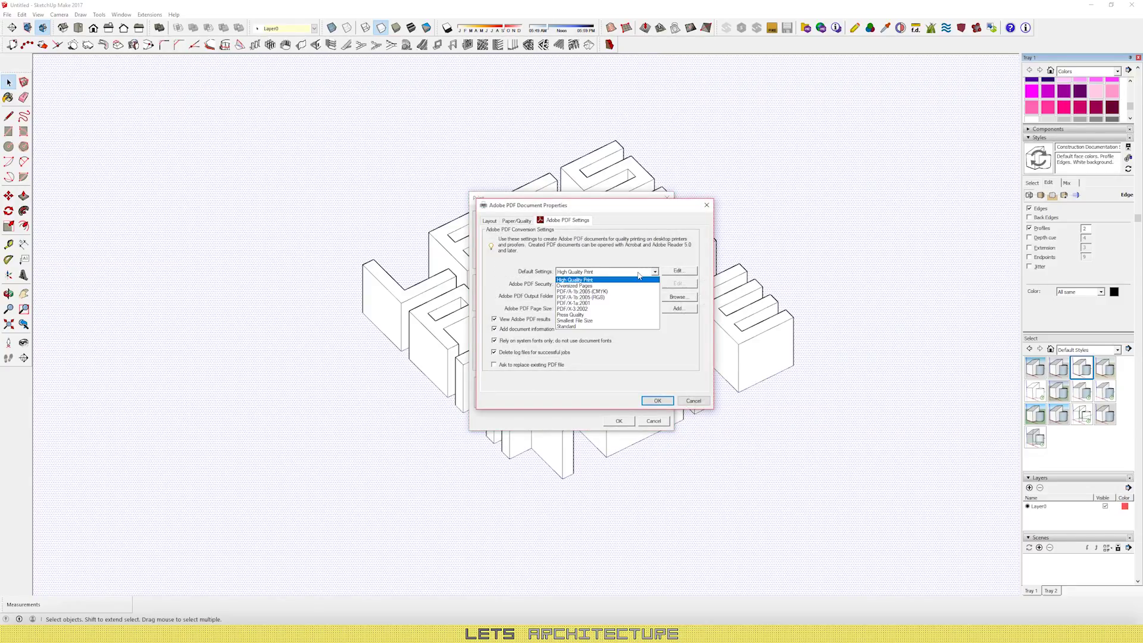
{"action": "left_click", "coordinate": [638, 275]}
{"action": "left_click", "coordinate": [516, 221]}
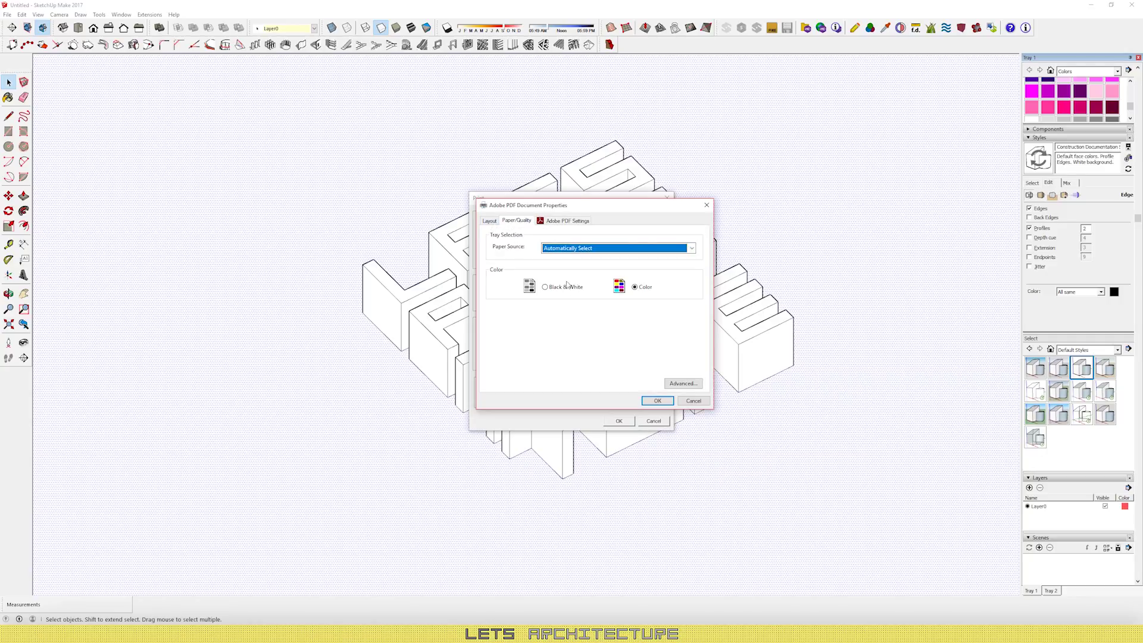
{"action": "left_click", "coordinate": [490, 221]}
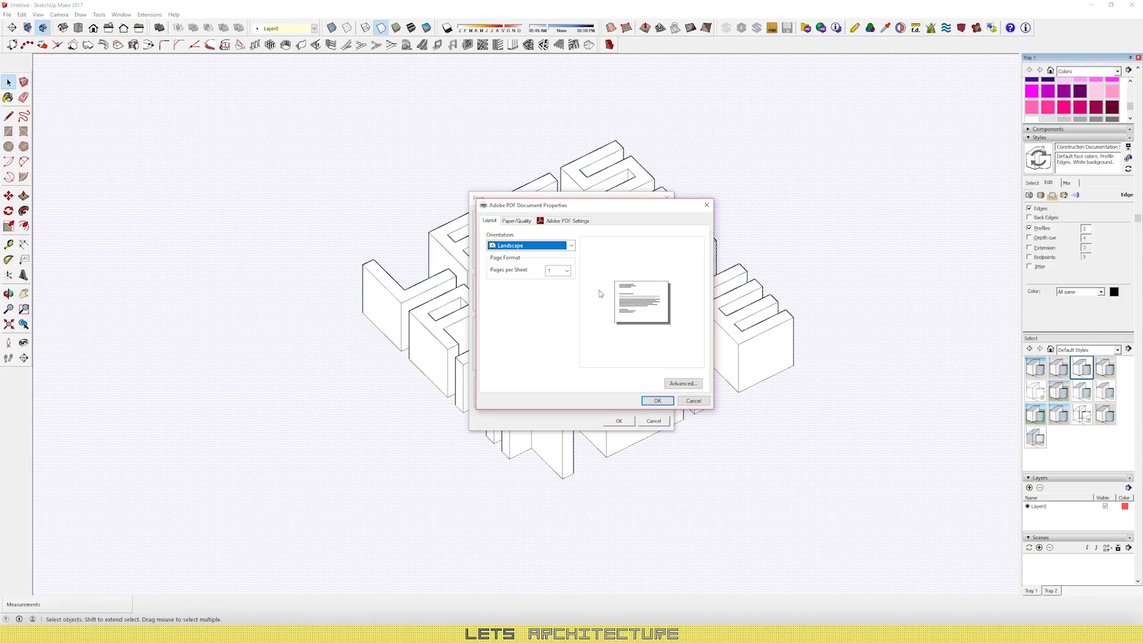
{"action": "left_click", "coordinate": [518, 247]}
{"action": "left_click", "coordinate": [530, 250]}
{"action": "left_click", "coordinate": [660, 400]}
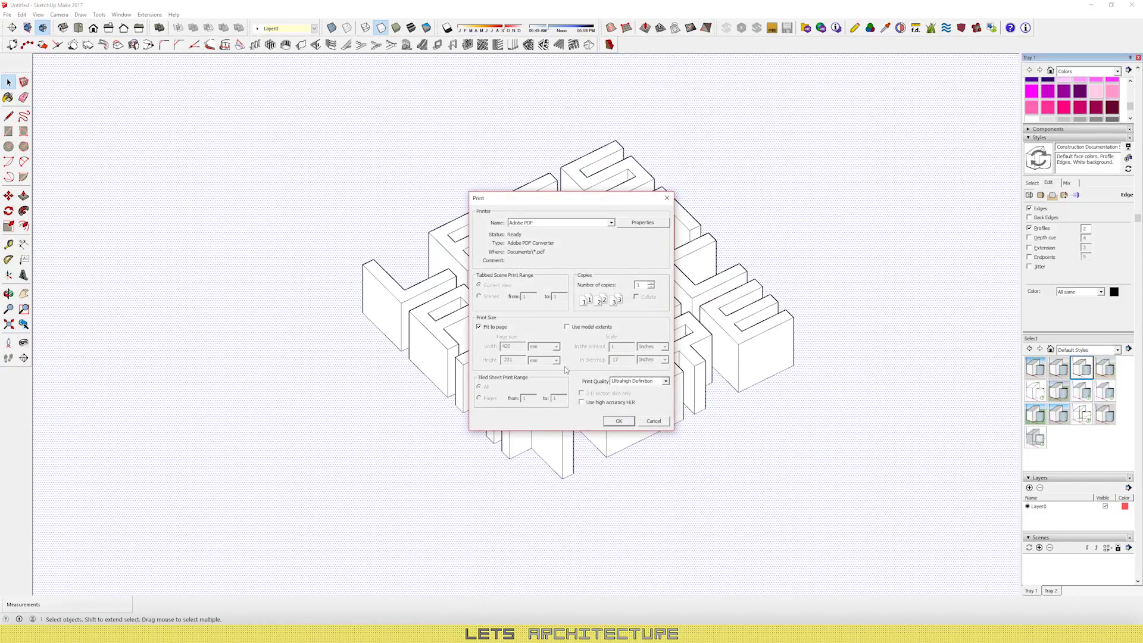
Step: Save the print as lines.pdf, replacing the existing file
{"action": "left_click", "coordinate": [619, 421]}
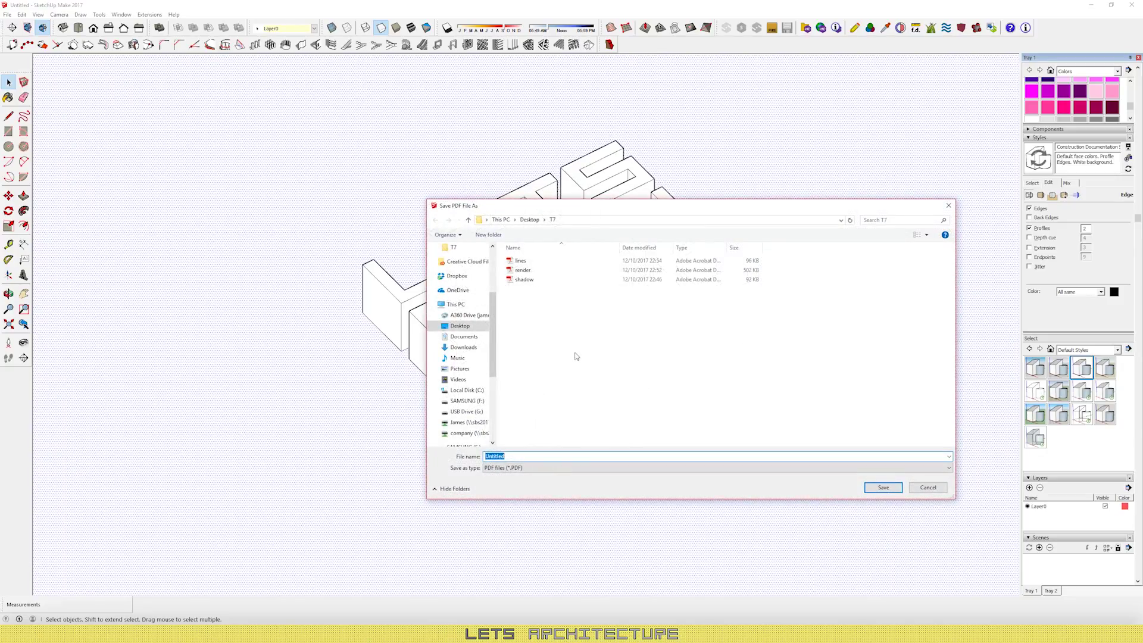
{"action": "left_click", "coordinate": [524, 261]}
{"action": "left_click", "coordinate": [881, 488]}
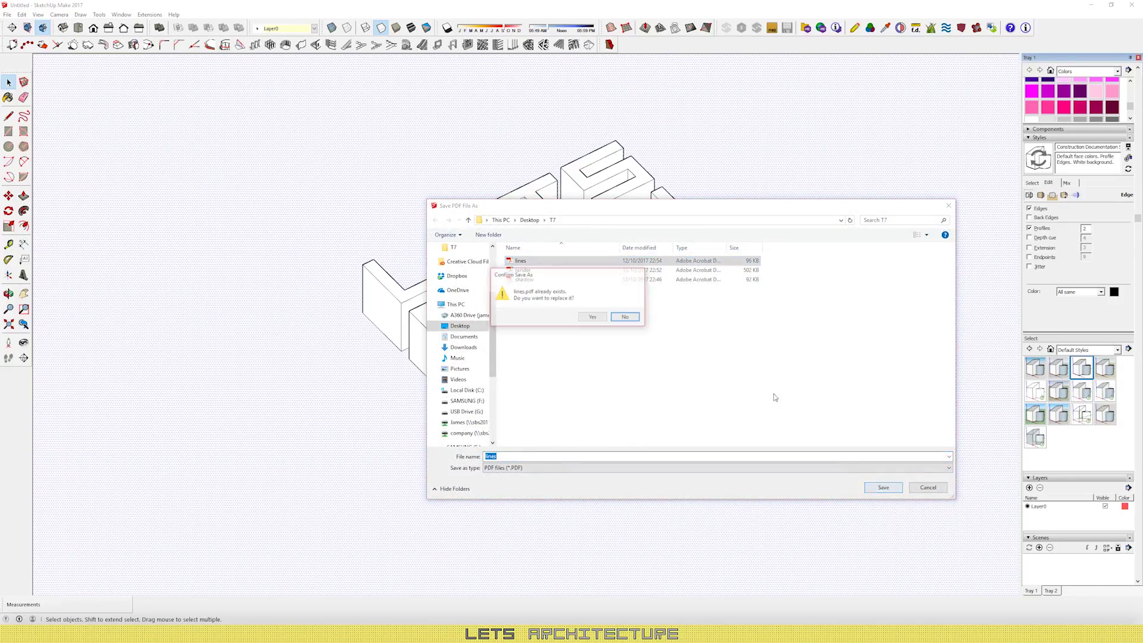
{"action": "left_click", "coordinate": [593, 316]}
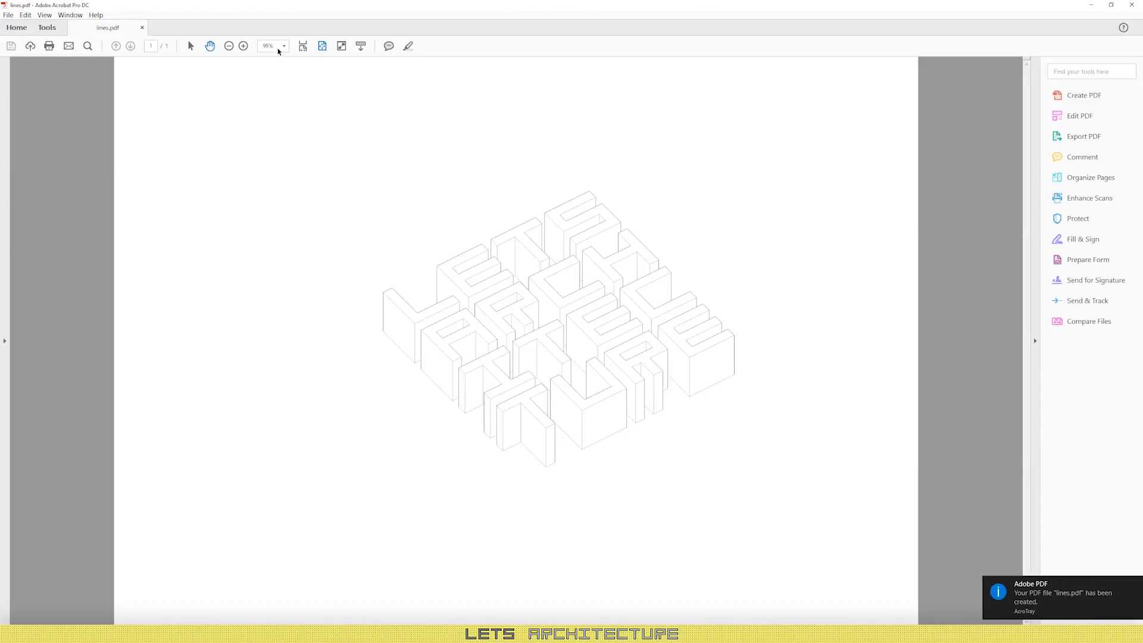
Step: Zoom in twice on the lines.pdf line drawing in Acrobat
{"action": "left_click", "coordinate": [243, 46]}
{"action": "left_click", "coordinate": [243, 46]}
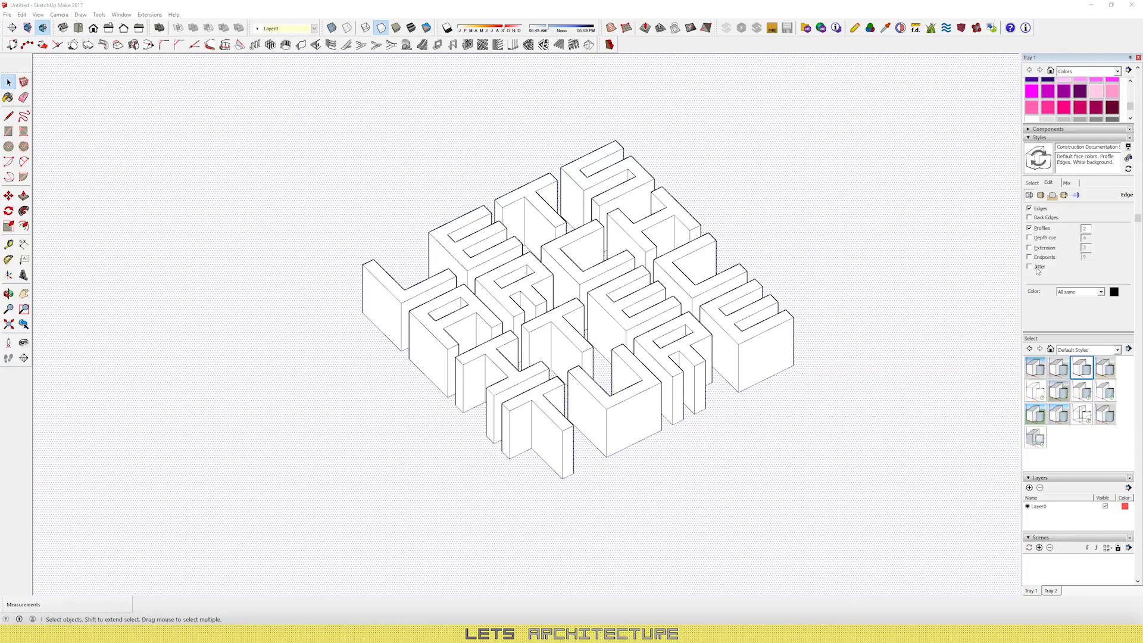
Step: Turn off profiles and all edges, and render the blocks with Shaded faces
{"action": "left_click", "coordinate": [1030, 228]}
{"action": "left_click", "coordinate": [1029, 209]}
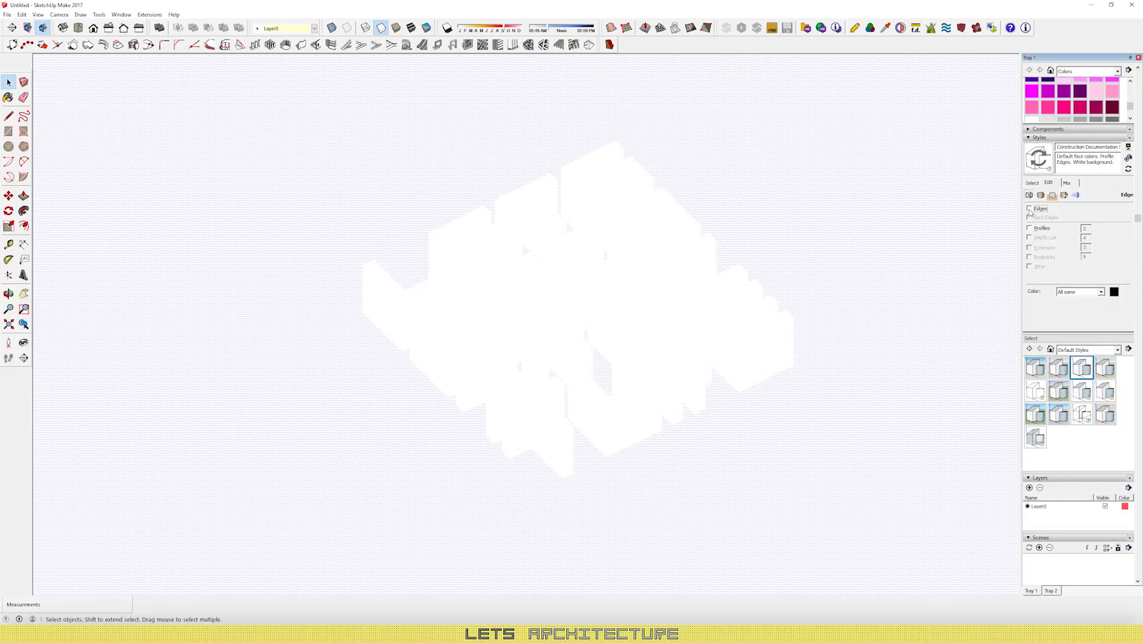
{"action": "left_click", "coordinate": [1041, 195]}
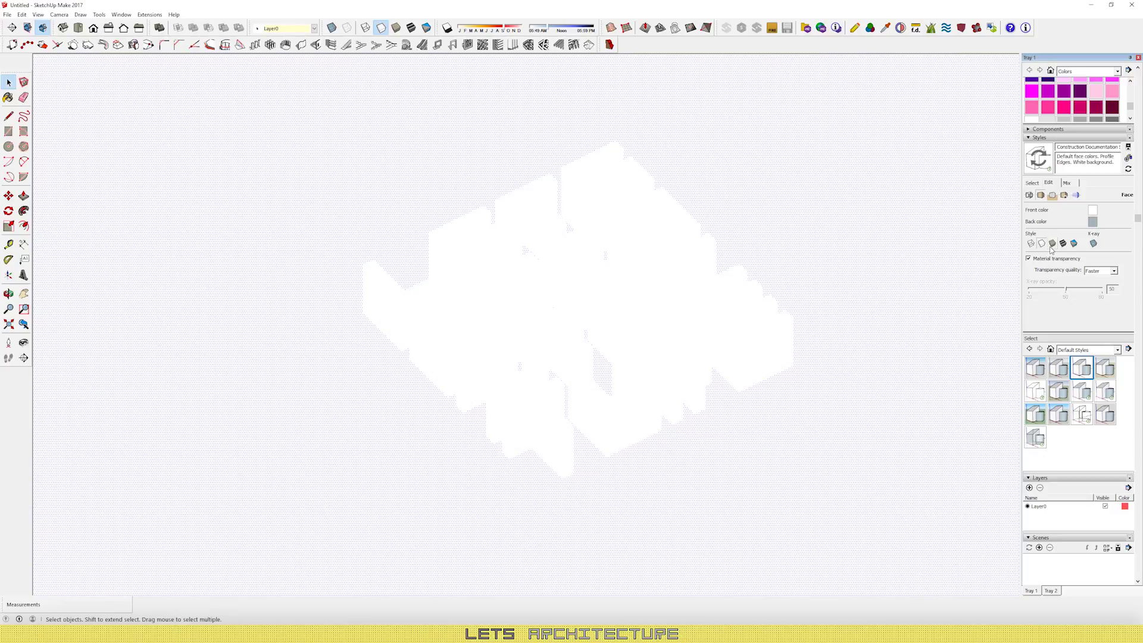
{"action": "left_click", "coordinate": [1052, 244]}
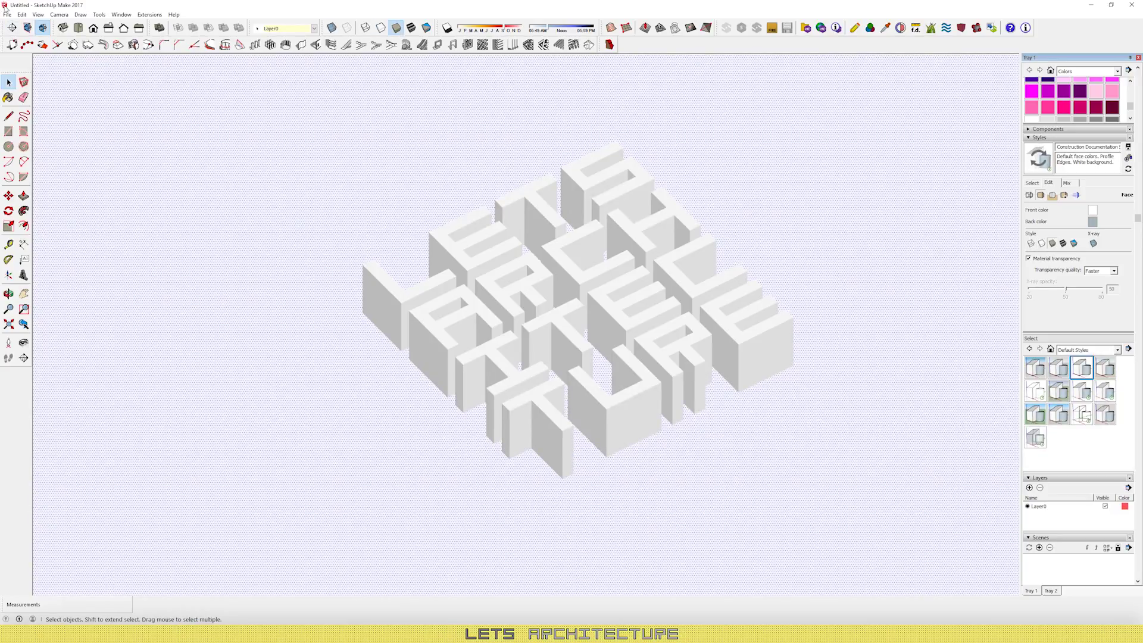
Step: Print the view to Adobe PDF as render.pdf and close the opened PDF
{"action": "left_click", "coordinate": [7, 15]}
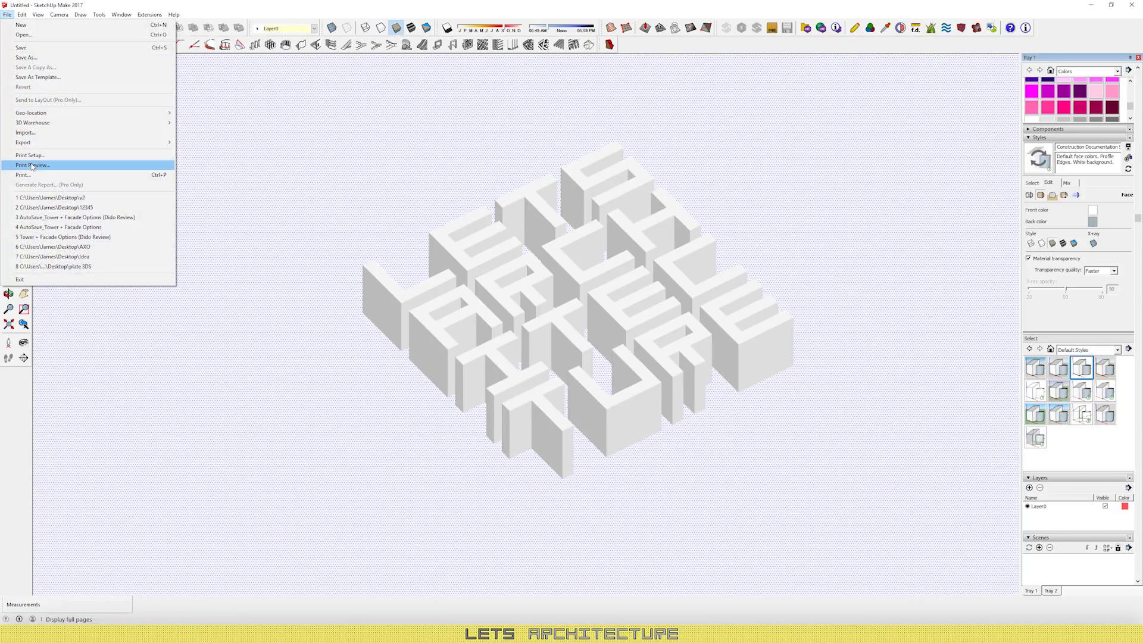
{"action": "left_click", "coordinate": [57, 175]}
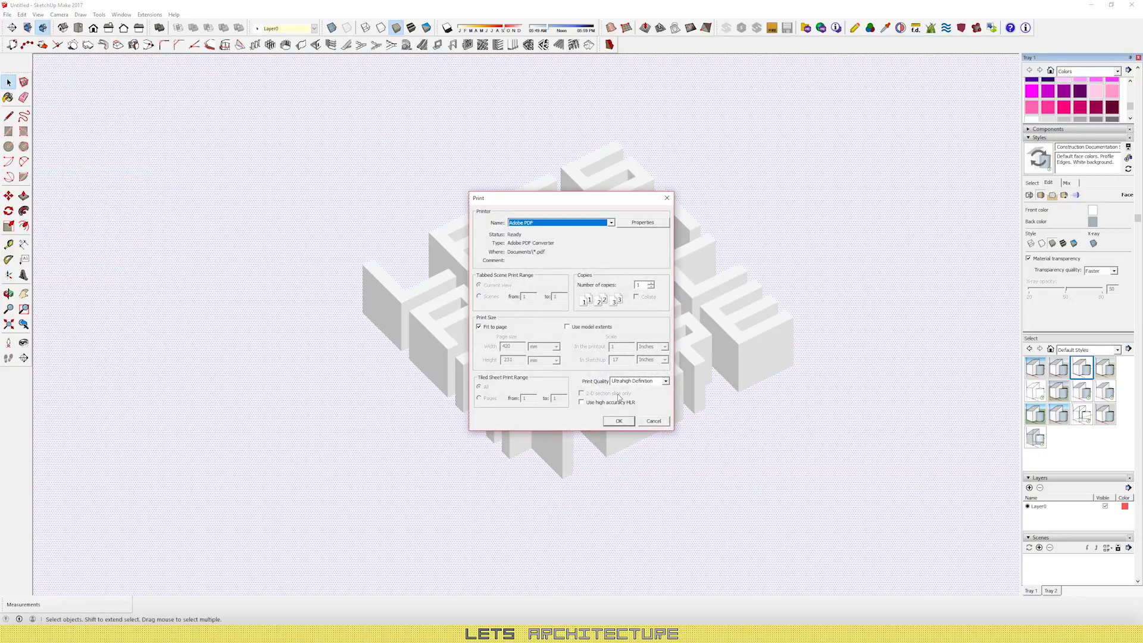
{"action": "left_click", "coordinate": [618, 421]}
{"action": "key", "text": "Return"}
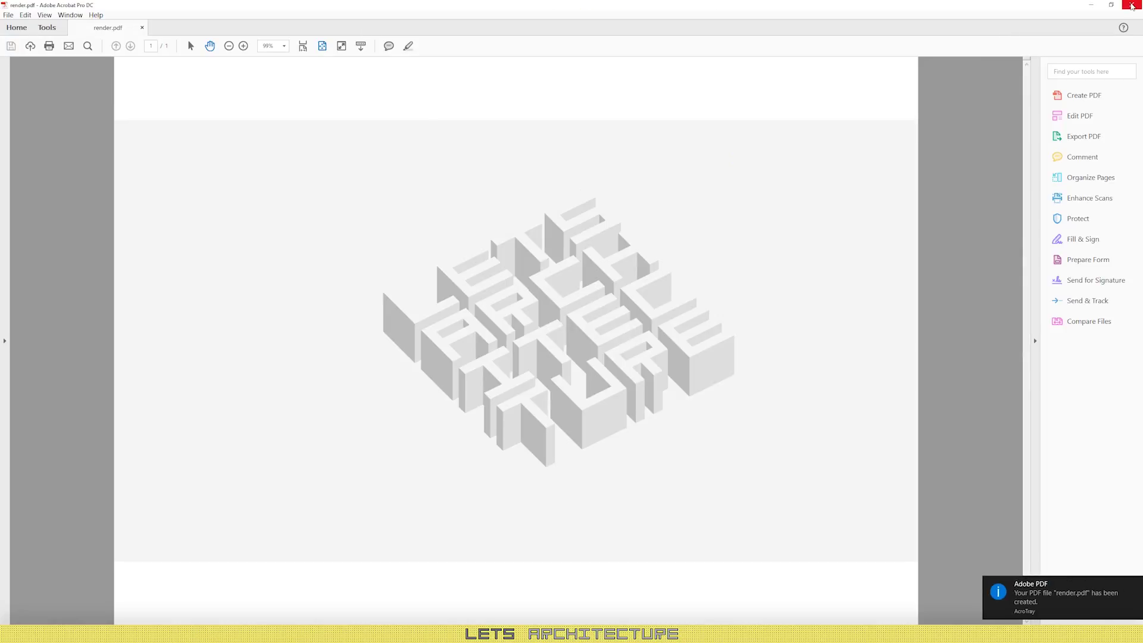
{"action": "left_click", "coordinate": [1132, 5]}
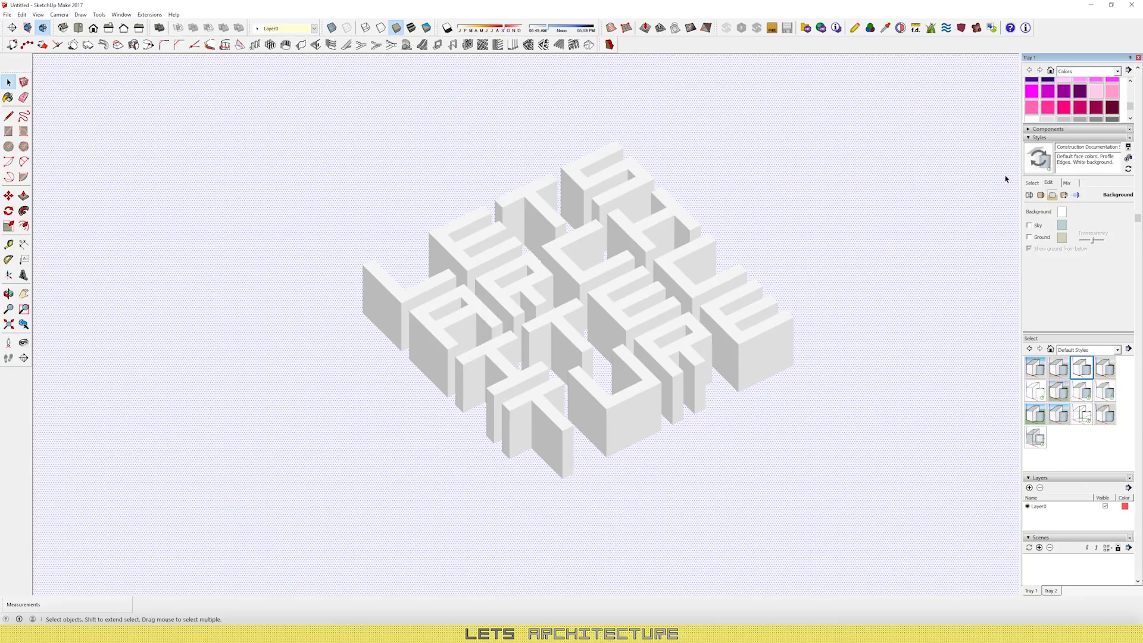
Step: Turn on shadows and drag the Dark slider in the Shadows tray to 0
{"action": "left_click", "coordinate": [447, 28]}
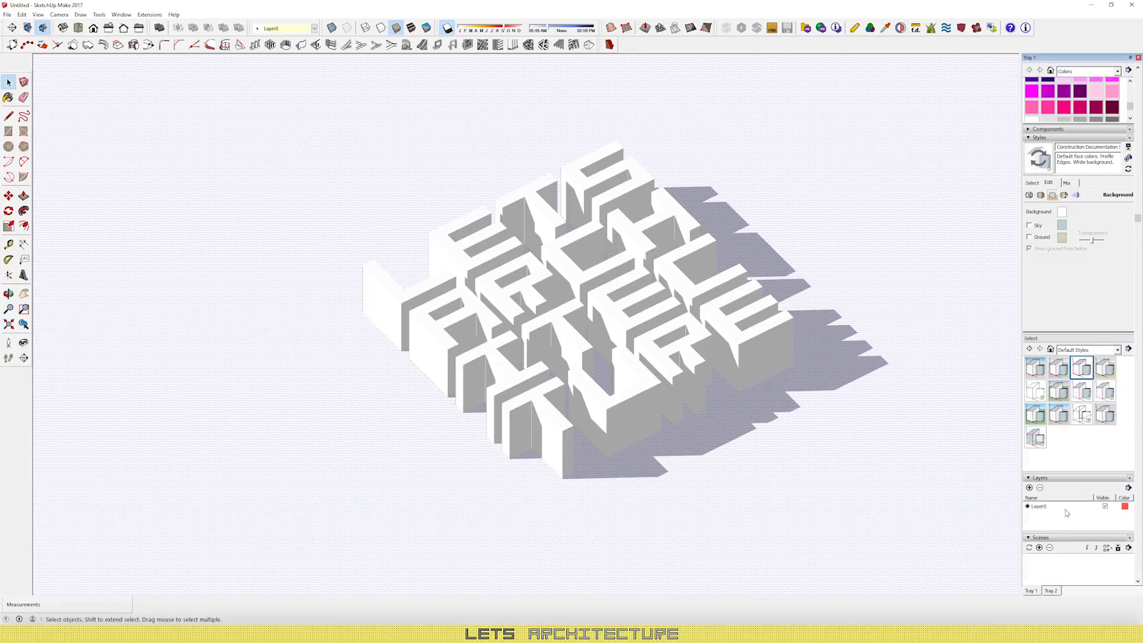
{"action": "left_click", "coordinate": [1051, 591]}
{"action": "left_click", "coordinate": [121, 15]}
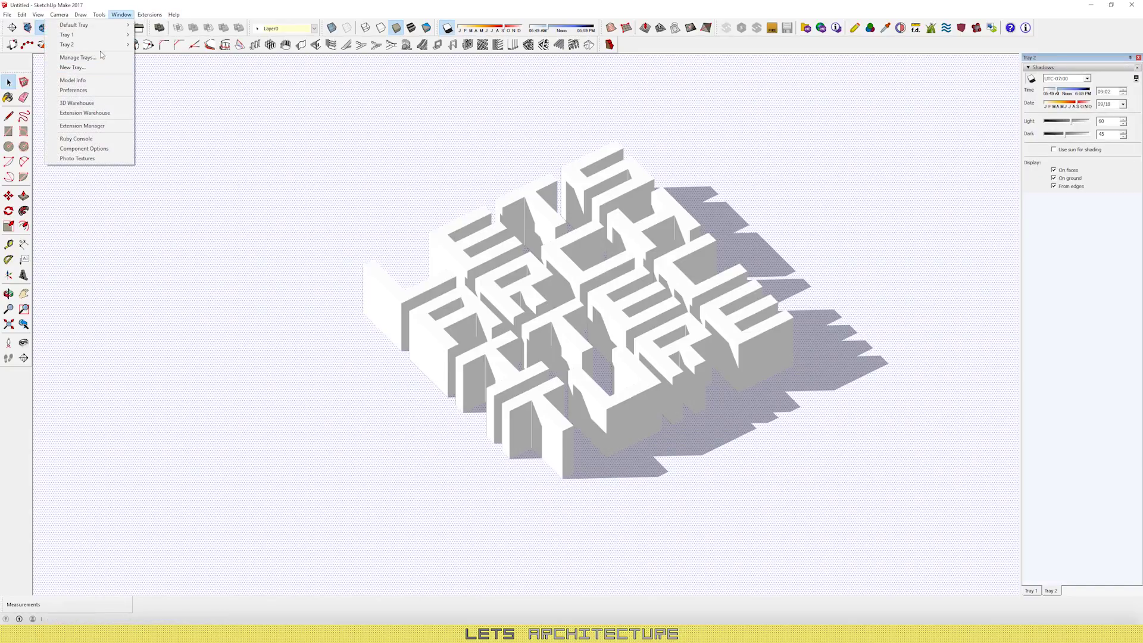
{"action": "mouse_move", "coordinate": [95, 25]}
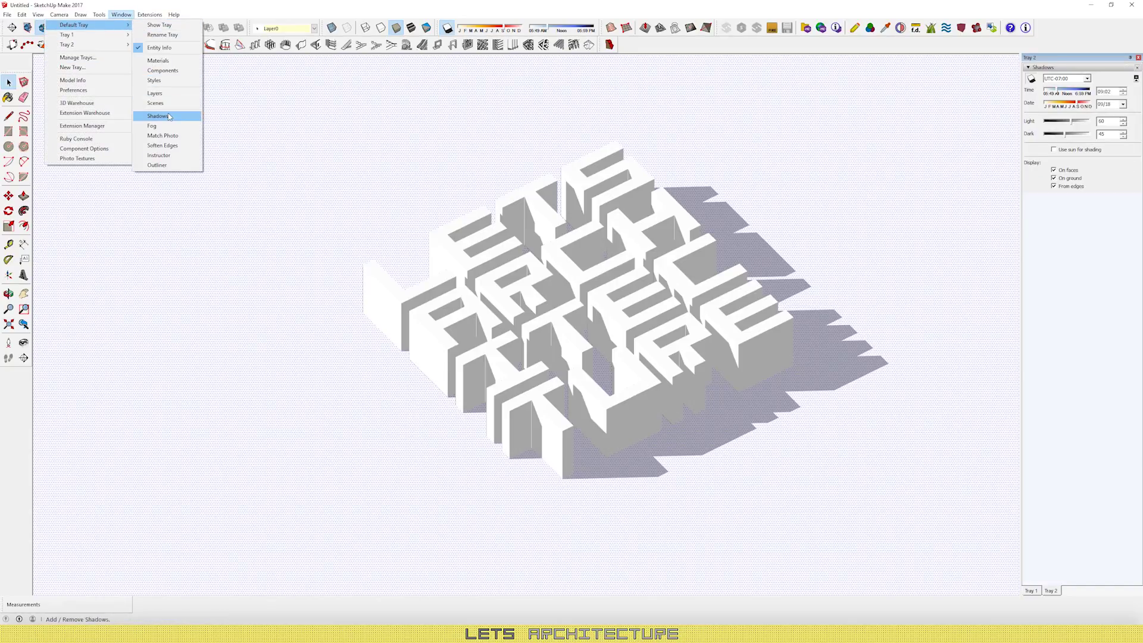
{"action": "left_click", "coordinate": [1087, 232]}
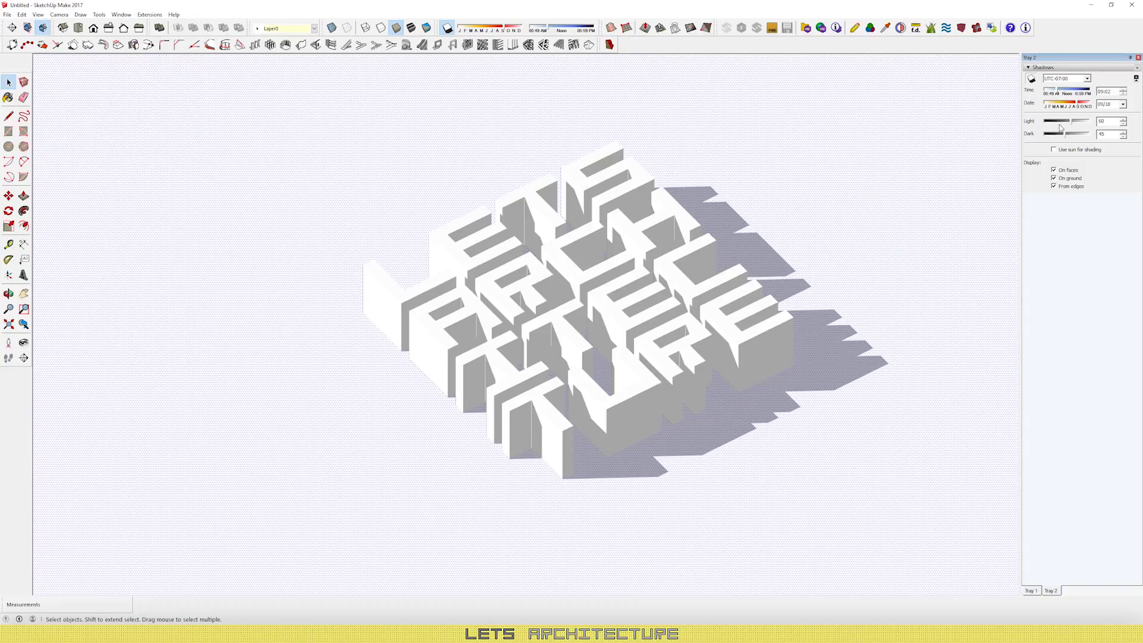
{"action": "left_click_drag", "start_coordinate": [1062, 135], "coordinate": [1090, 121]}
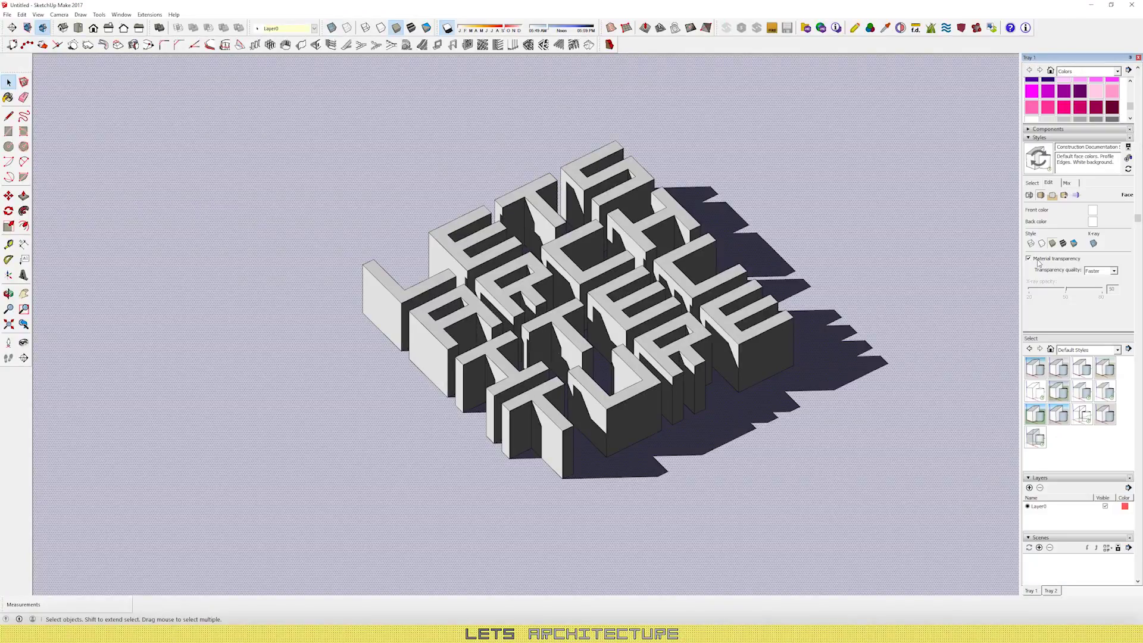
Step: Make the block faces plain white with Hidden Line style and edges unchecked
{"action": "left_click", "coordinate": [1043, 244]}
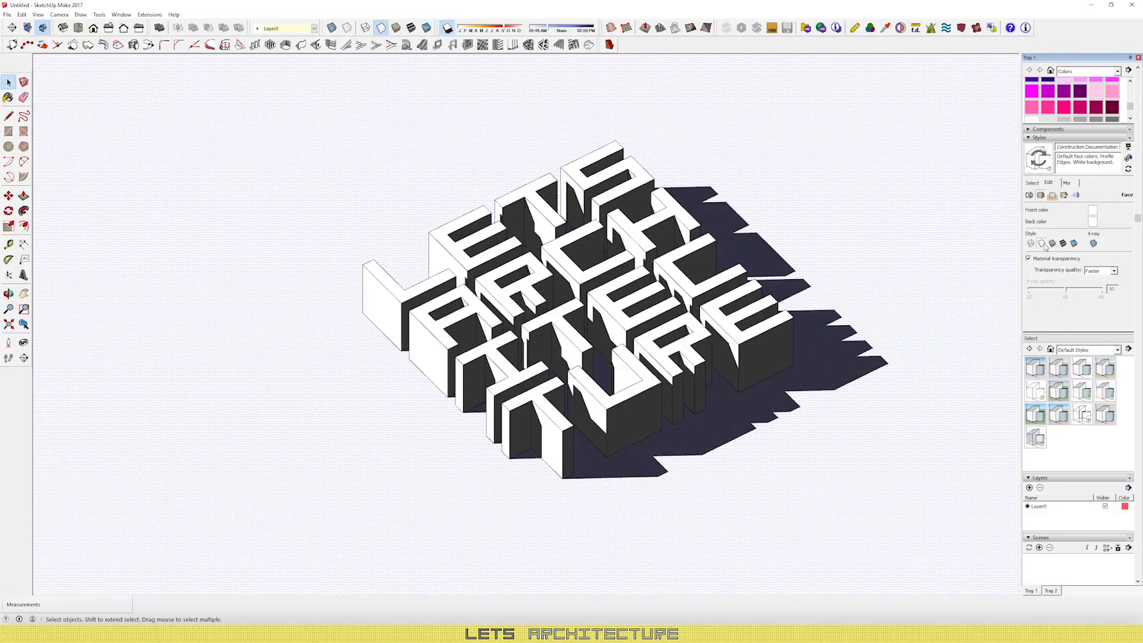
{"action": "left_click", "coordinate": [1029, 195]}
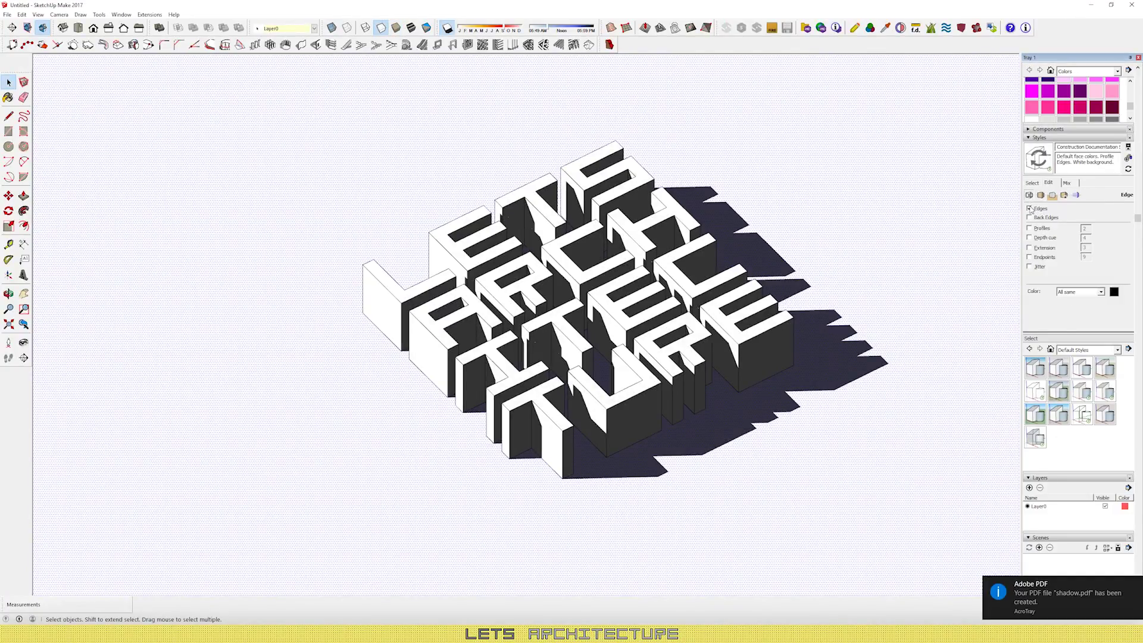
{"action": "left_click", "coordinate": [1029, 208]}
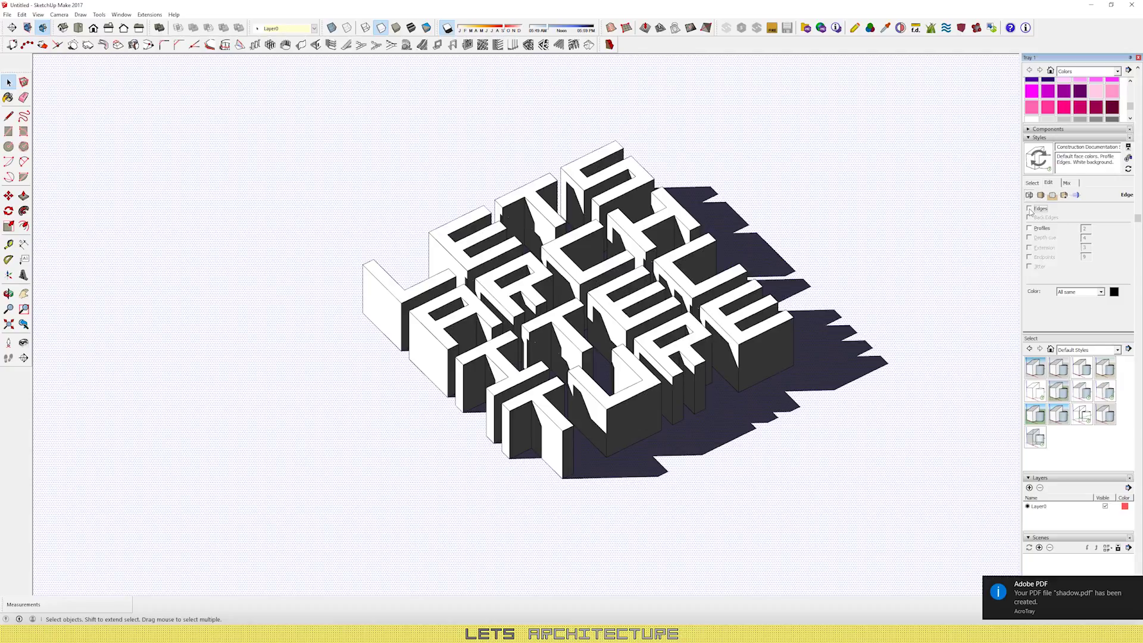
Step: Print the shadowed view to the Adobe PDF printer
{"action": "left_click", "coordinate": [4, 15]}
{"action": "left_click", "coordinate": [24, 176]}
{"action": "key", "text": "Return"}
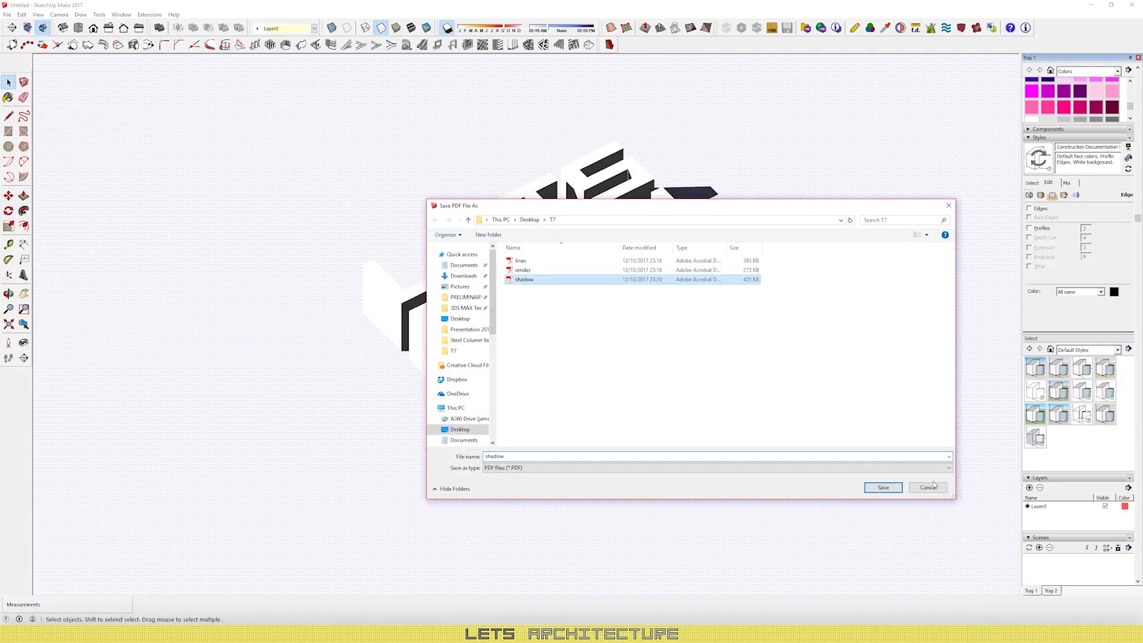
Step: Save shadow.pdf, open all three PDFs square-cropped as layers, and select SHADOW
{"action": "key", "text": "Return"}
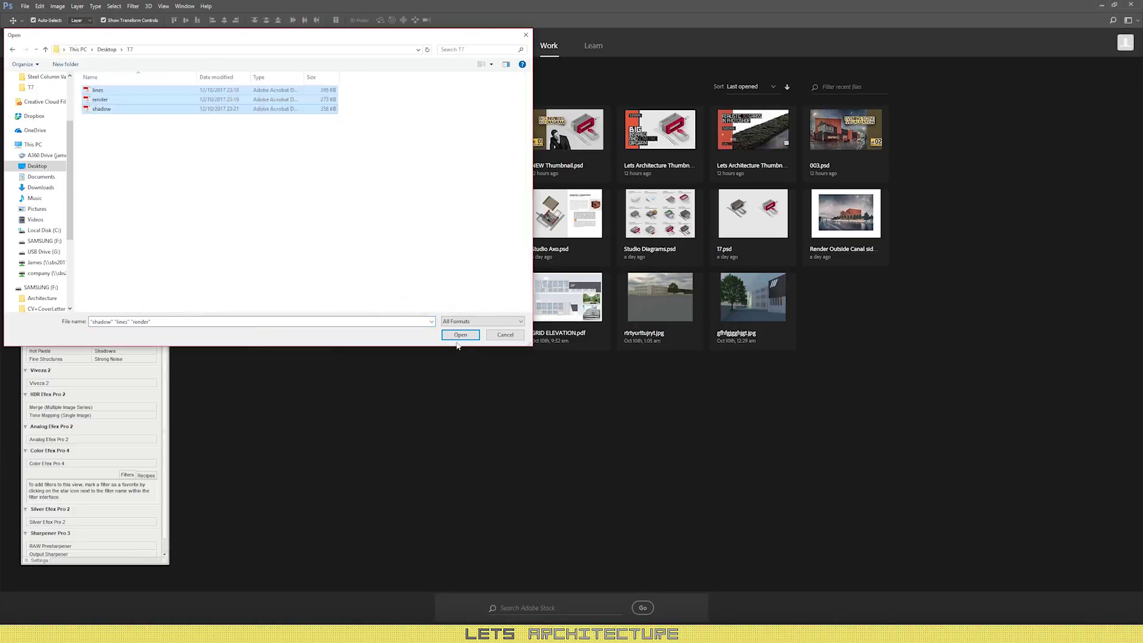
{"action": "left_click", "coordinate": [460, 335]}
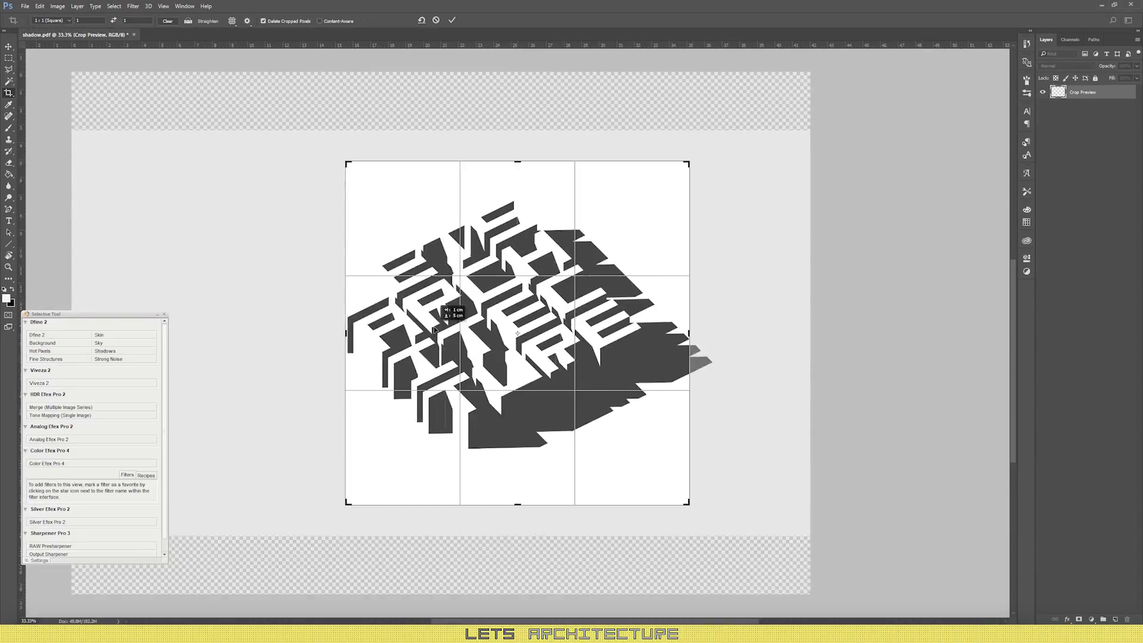
{"action": "key", "text": "Return"}
{"action": "type", "text": "v"}
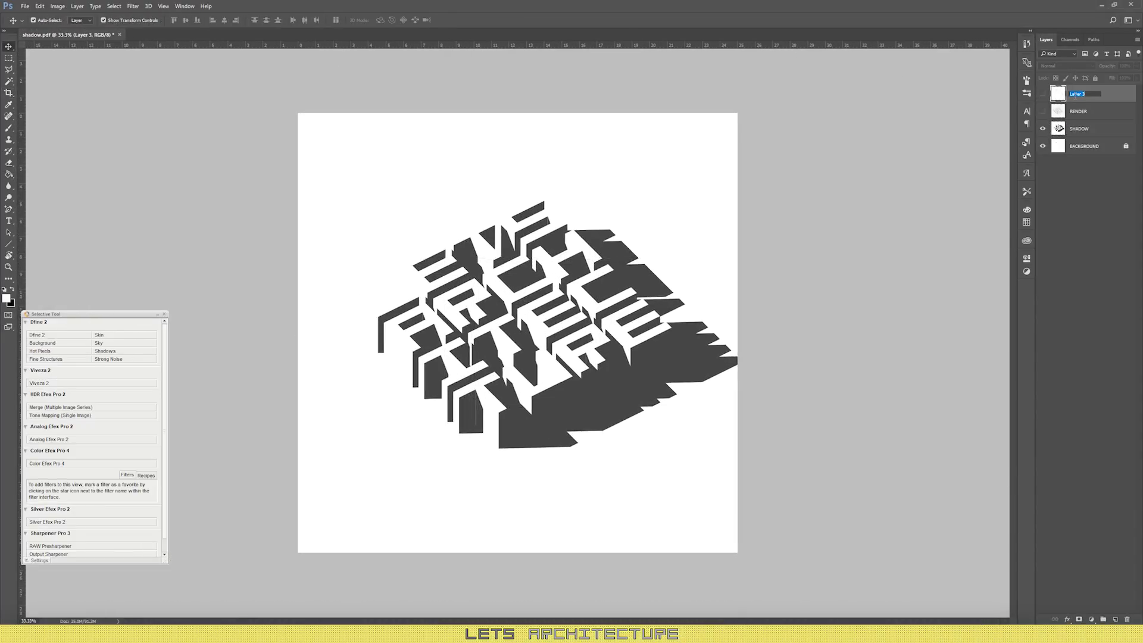
{"action": "type", "text": "LINES"}
{"action": "left_click", "coordinate": [1080, 130]}
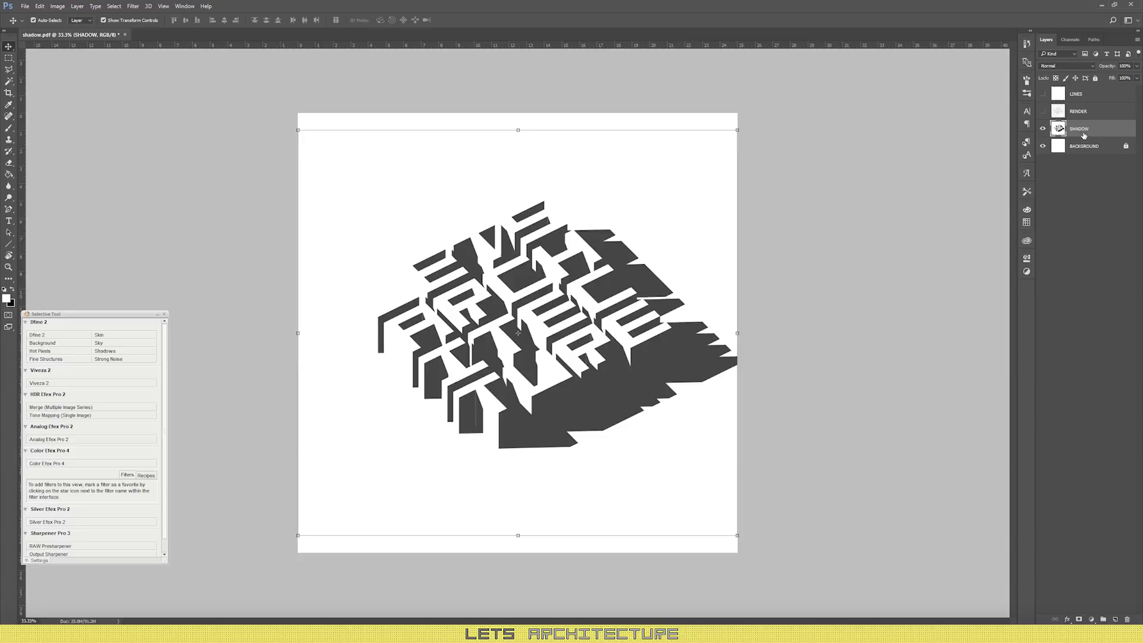
Step: Apply Levels to SHADOW with input black 50 and white 235
{"action": "key", "text": "Return"}
{"action": "key", "text": "ctrl+l"}
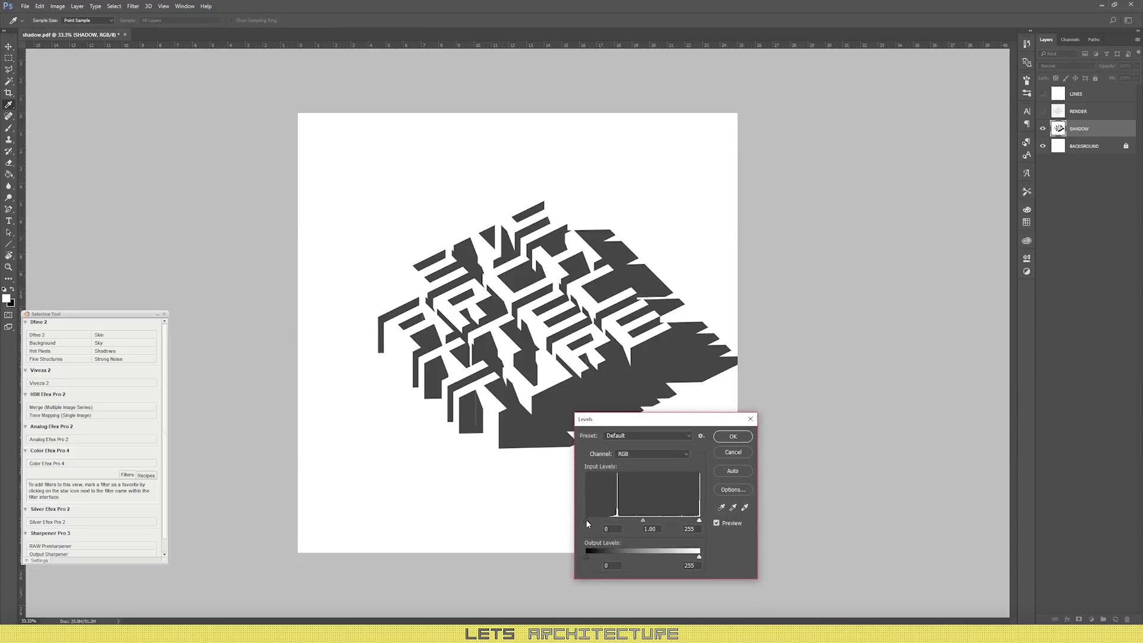
{"action": "left_click_drag", "start_coordinate": [586, 519], "coordinate": [606, 520]}
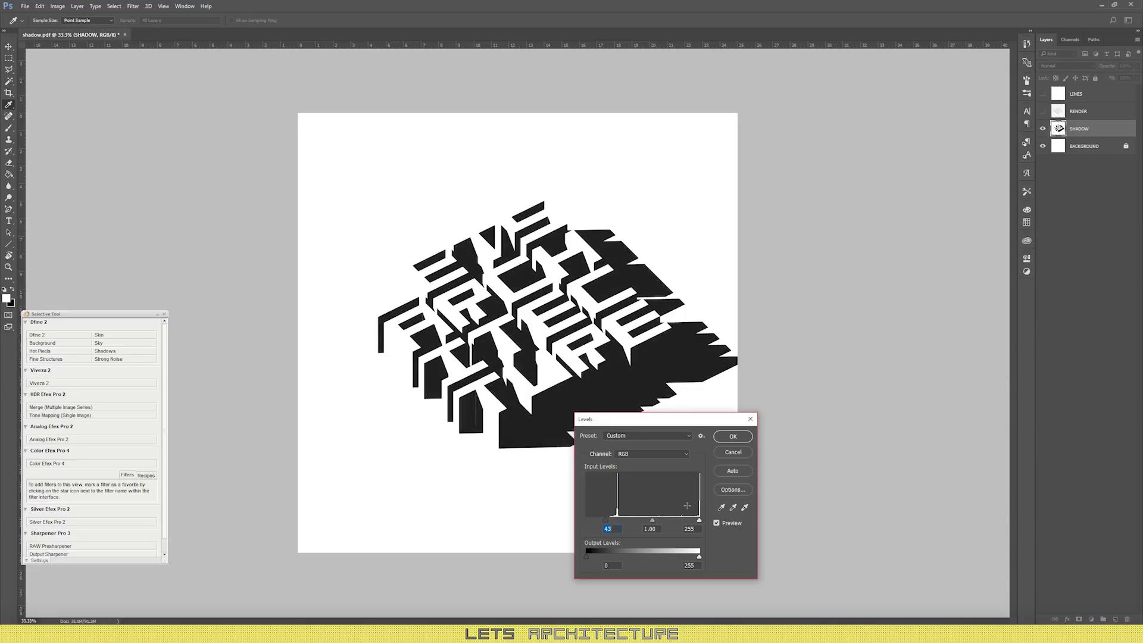
{"action": "left_click_drag", "start_coordinate": [701, 522], "coordinate": [690, 520]}
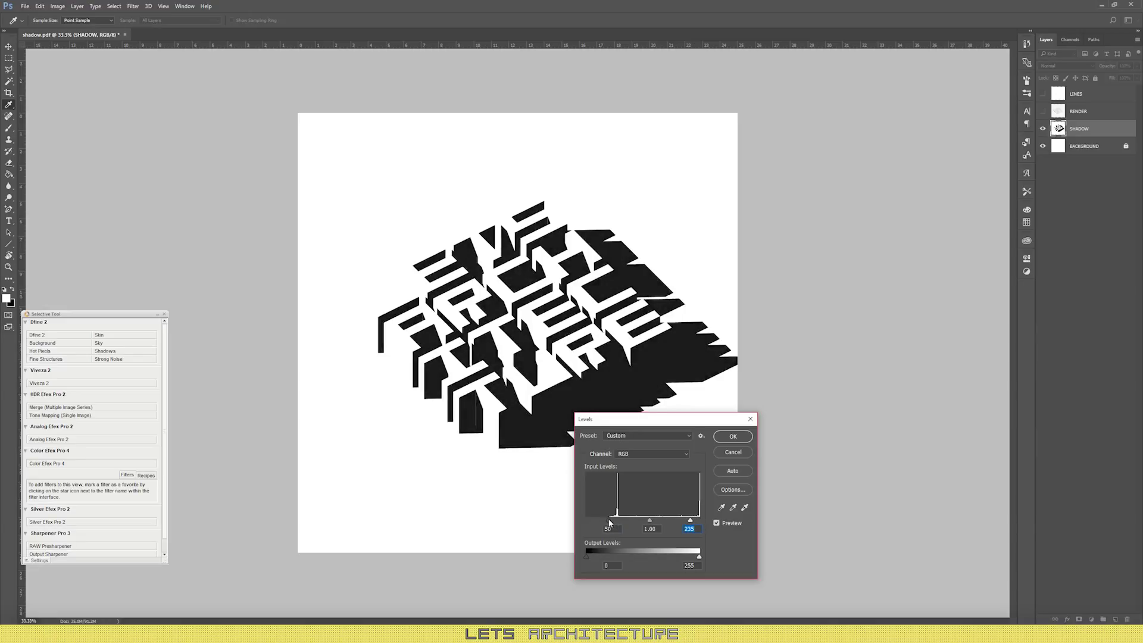
{"action": "left_click", "coordinate": [733, 436]}
Step: Show and select RENDER, then apply Levels with input white 243
{"action": "left_click", "coordinate": [1042, 111]}
{"action": "left_click", "coordinate": [1078, 111]}
{"action": "key", "text": "ctrl+l"}
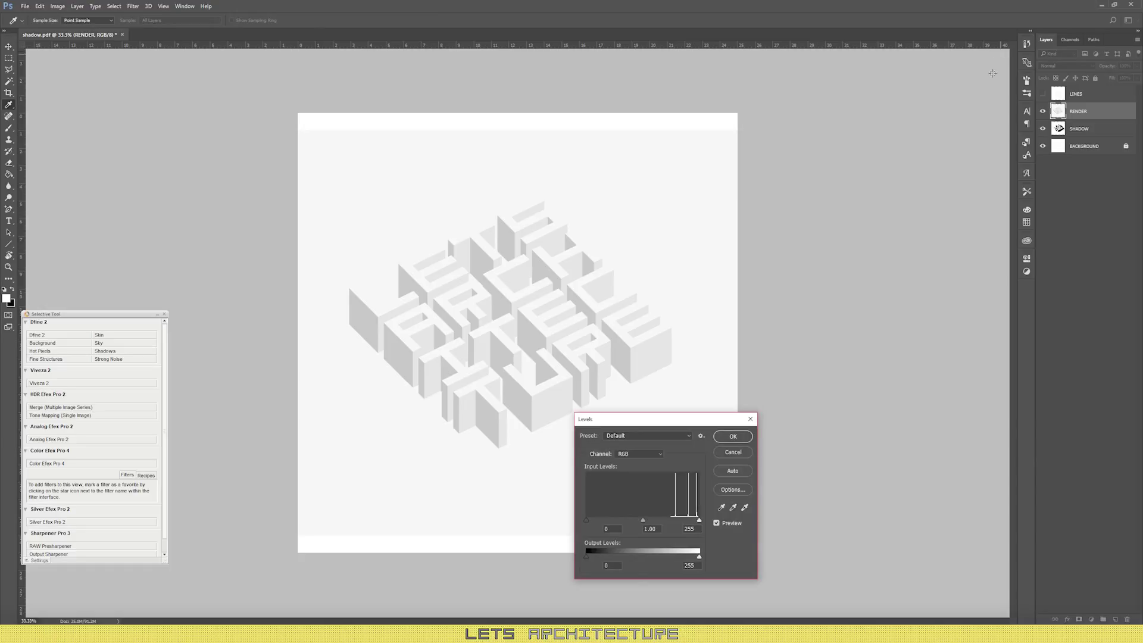
{"action": "left_click_drag", "start_coordinate": [700, 522], "coordinate": [694, 523]}
{"action": "left_click", "coordinate": [733, 435]}
Step: Show LINES and make duplicate LINES layers, deleting one surplus copy
{"action": "key", "text": "v"}
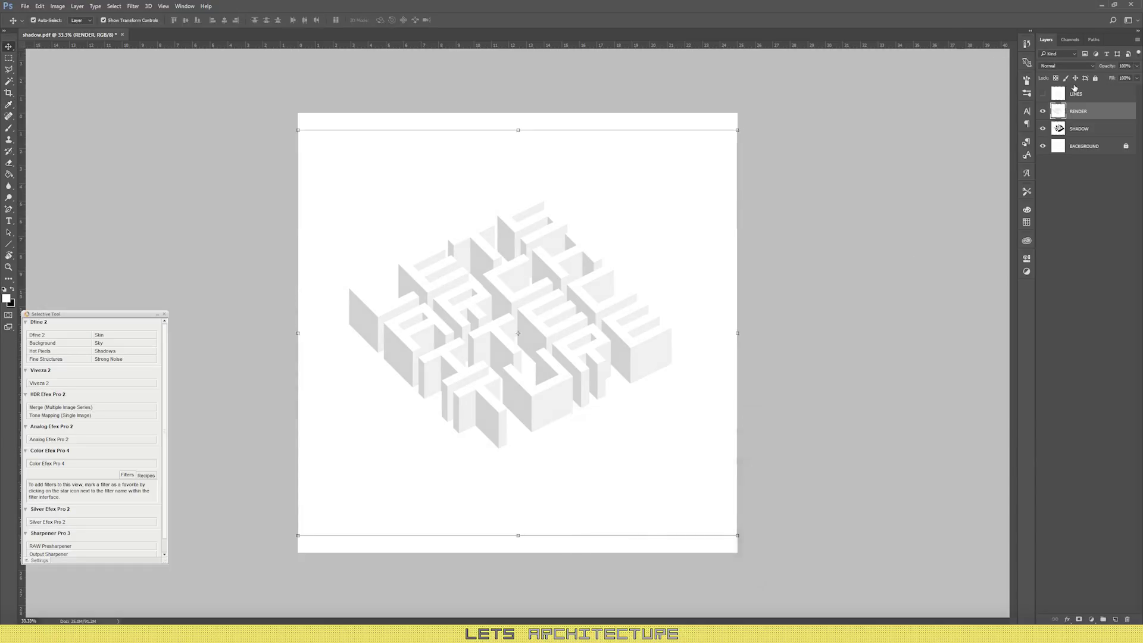
{"action": "left_click", "coordinate": [1043, 93]}
{"action": "right_click", "coordinate": [1088, 96]}
{"action": "left_click", "coordinate": [1050, 152]}
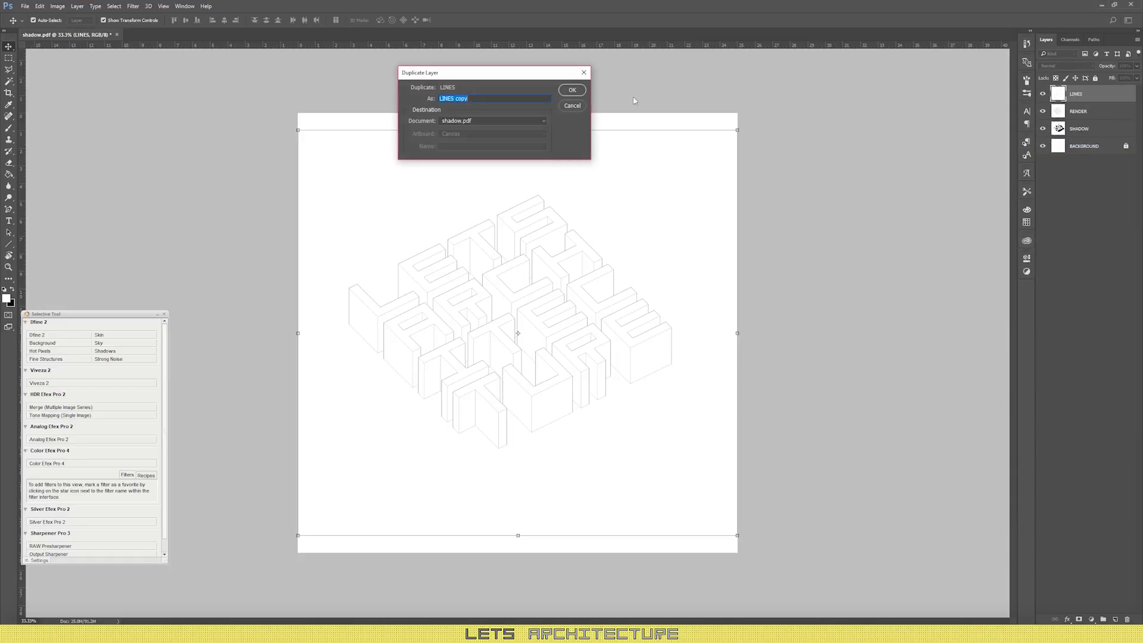
{"action": "key", "text": "Return"}
{"action": "right_click", "coordinate": [1057, 97]}
{"action": "left_click", "coordinate": [1051, 153]}
{"action": "key", "text": "Return"}
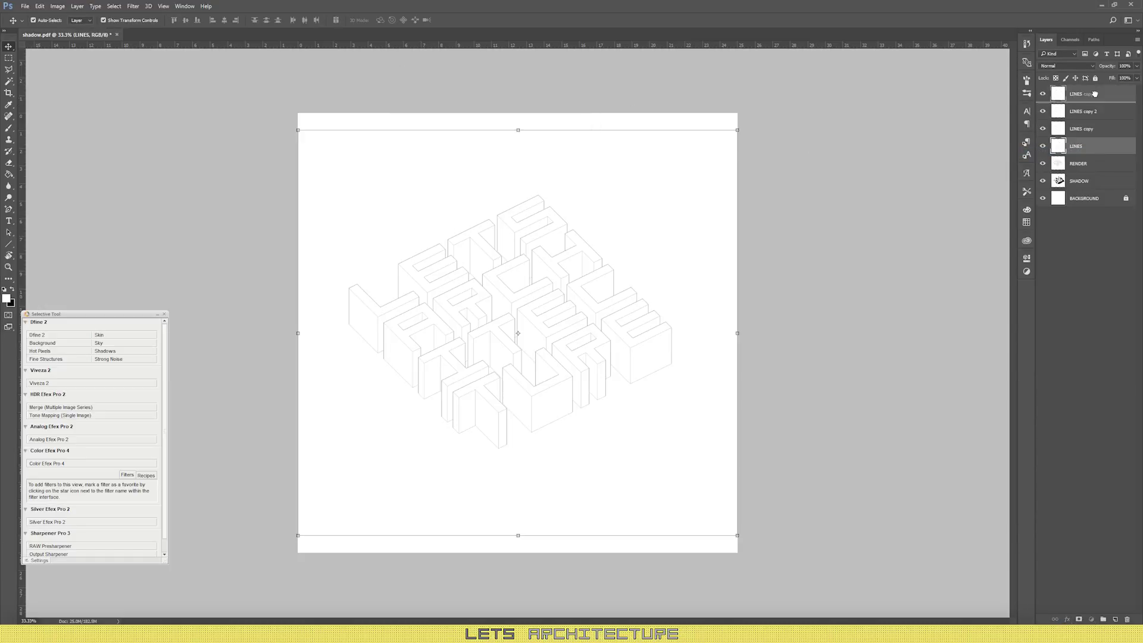
{"action": "right_click", "coordinate": [1056, 137]}
{"action": "left_click", "coordinate": [1047, 199]}
{"action": "key", "text": "Return"}
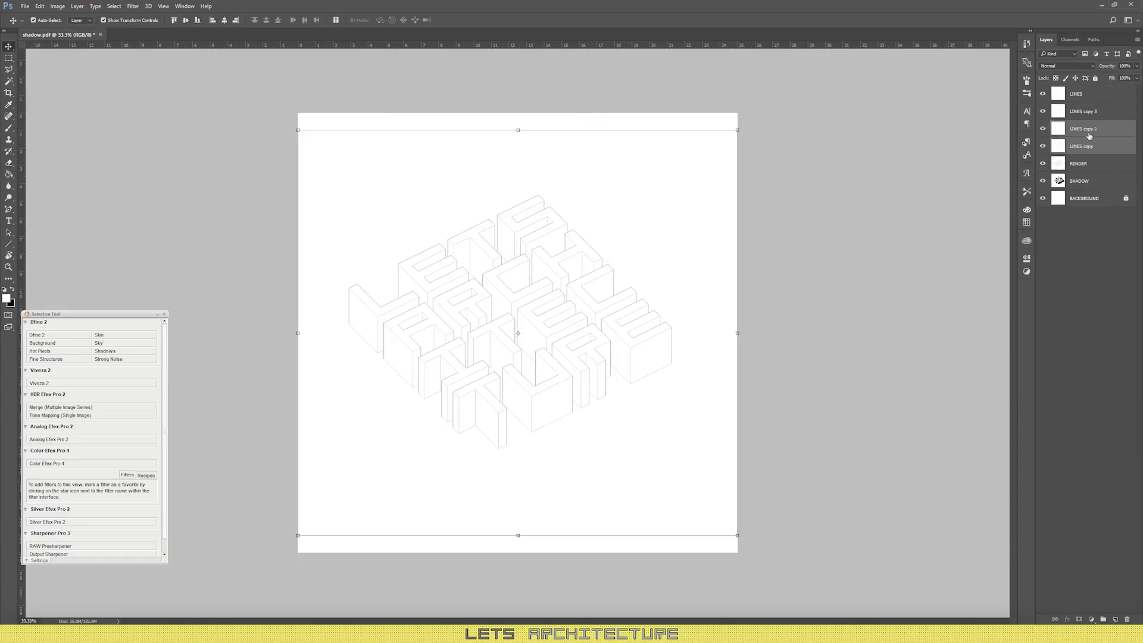
Step: Duplicate the lines copies again and merge them into a single LINES layer
{"action": "right_click", "coordinate": [1059, 132]}
{"action": "left_click", "coordinate": [1051, 182]}
{"action": "key", "text": "Return"}
{"action": "left_click", "coordinate": [1076, 93], "text": "shift"}
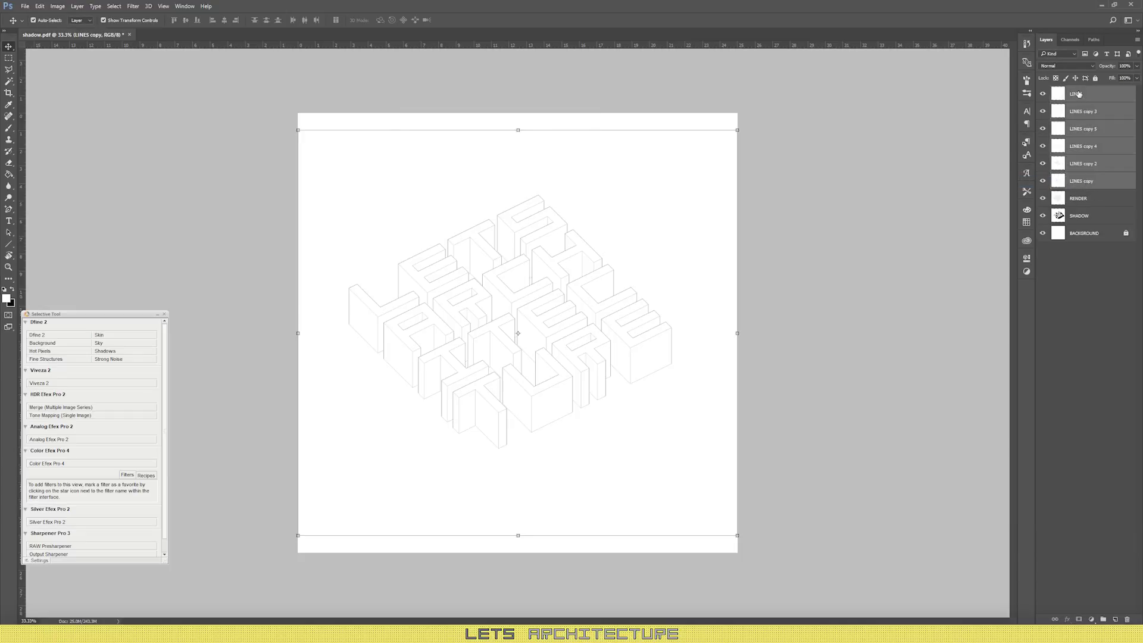
{"action": "left_click", "coordinate": [1066, 65]}
{"action": "left_click", "coordinate": [1057, 99]}
{"action": "right_click", "coordinate": [1053, 141]}
{"action": "left_click", "coordinate": [1047, 411]}
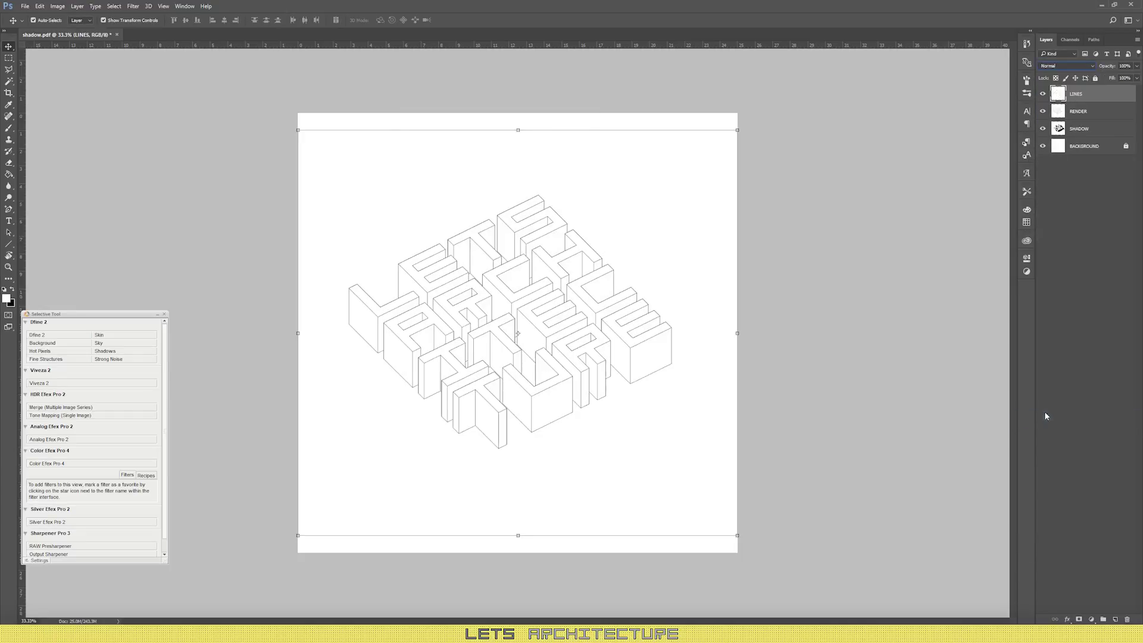
Step: Set LINES to Multiply blend mode and add a Screen-mode duplicate
{"action": "scroll", "coordinate": [864, 245], "scroll_direction": "up", "scroll_amount": 2}
{"action": "left_click", "coordinate": [1066, 66]}
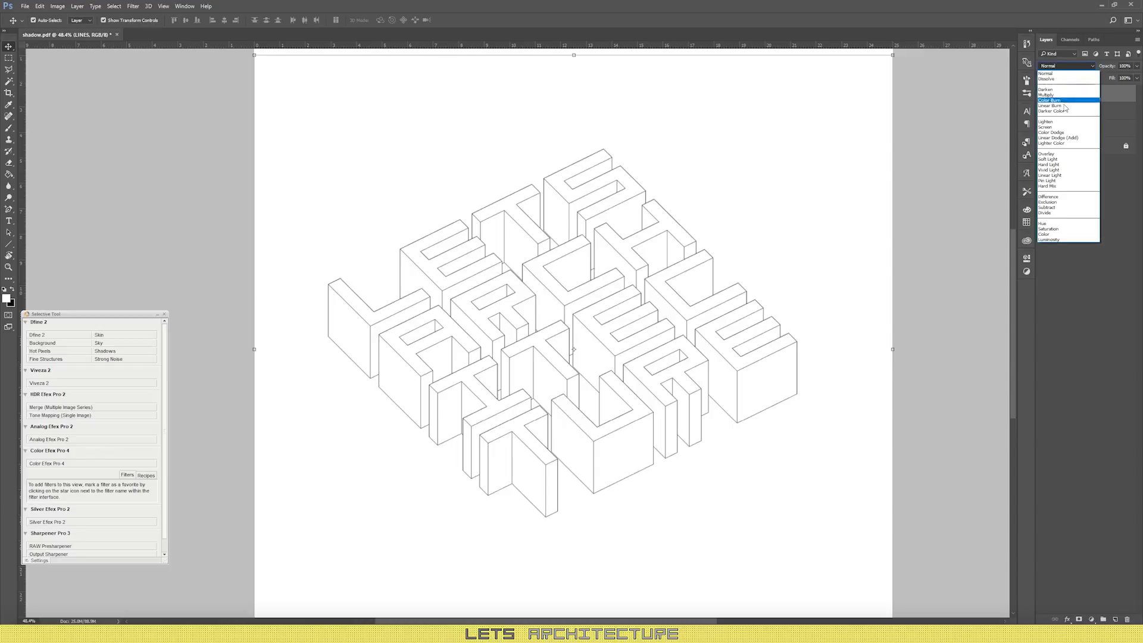
{"action": "left_click", "coordinate": [1058, 98]}
{"action": "key", "text": "ctrl+j"}
{"action": "key", "text": "shift+alt+s"}
{"action": "scroll", "coordinate": [715, 242], "scroll_direction": "down", "scroll_amount": 1}
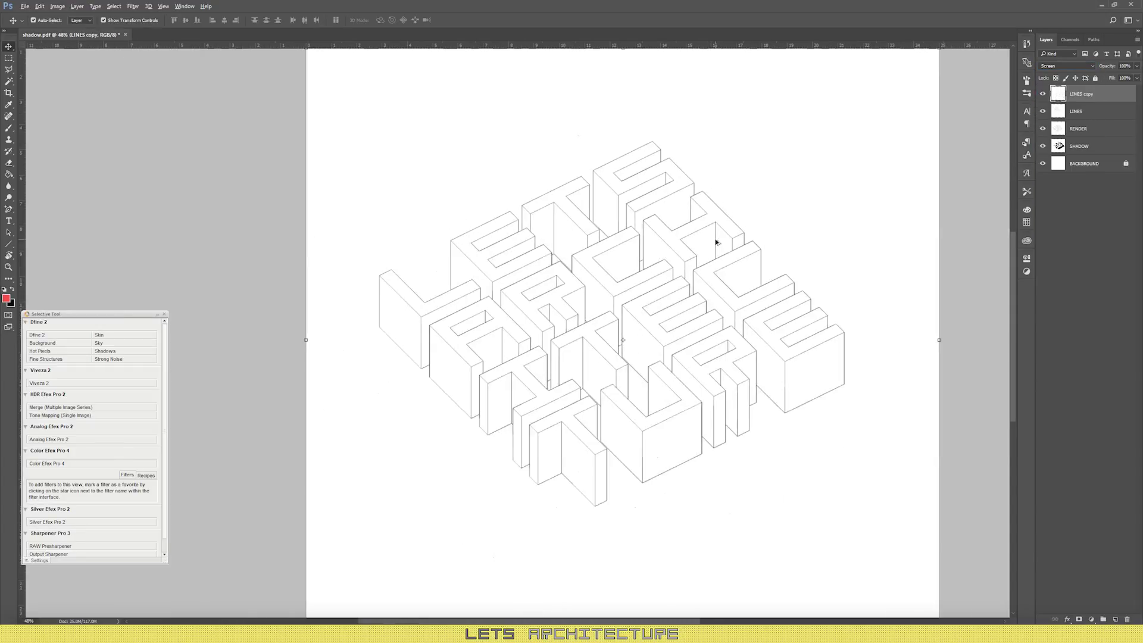
Step: Invert the LINES copy layer and set its opacity to 50%
{"action": "left_click", "coordinate": [58, 7]}
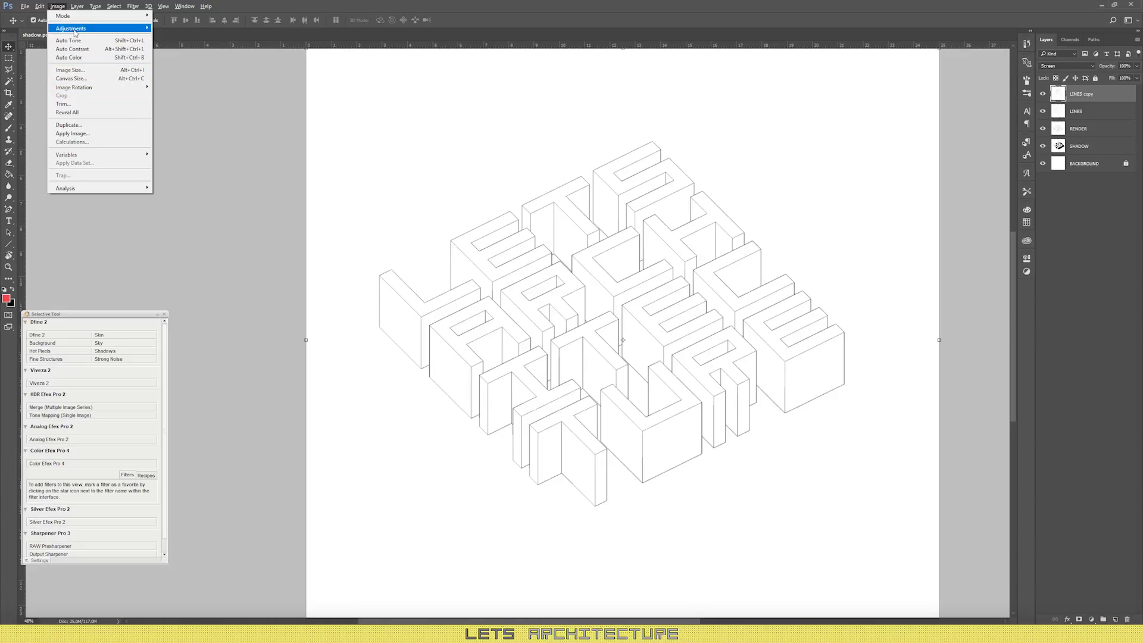
{"action": "mouse_move", "coordinate": [95, 28]}
{"action": "left_click", "coordinate": [170, 129]}
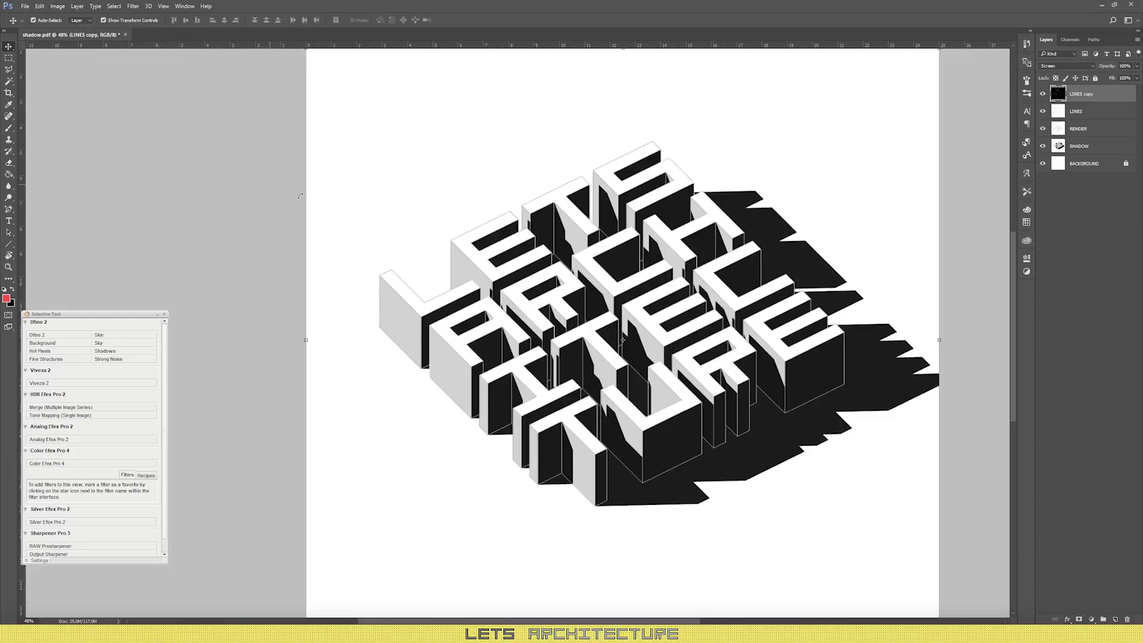
{"action": "scroll", "coordinate": [624, 340], "scroll_direction": "up", "scroll_amount": 5}
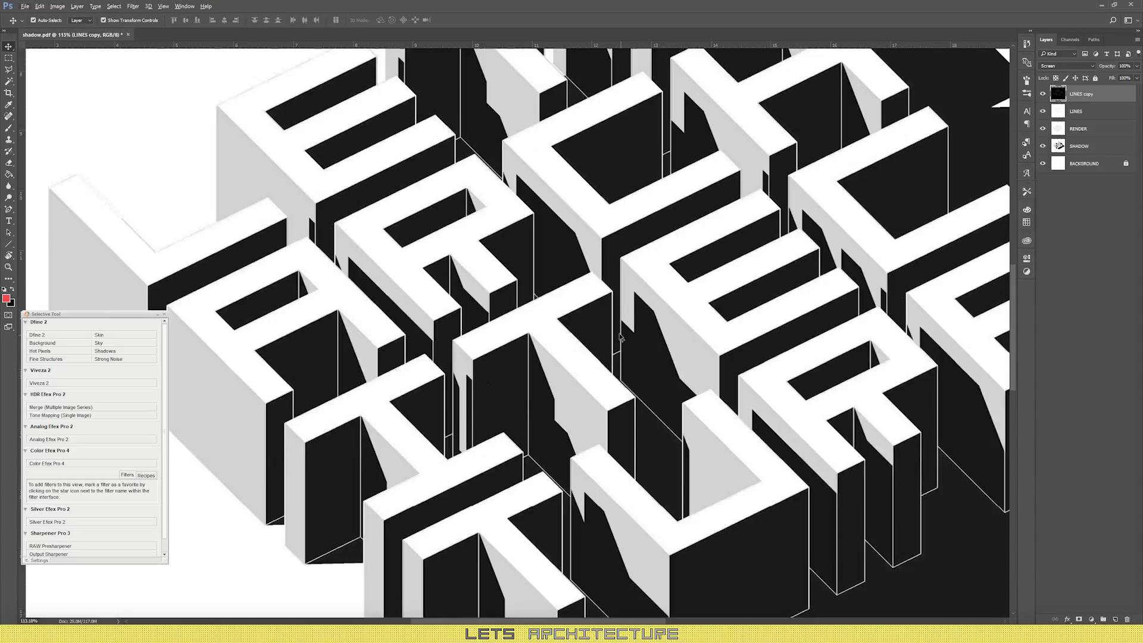
{"action": "scroll", "coordinate": [593, 332], "scroll_direction": "down", "scroll_amount": 2}
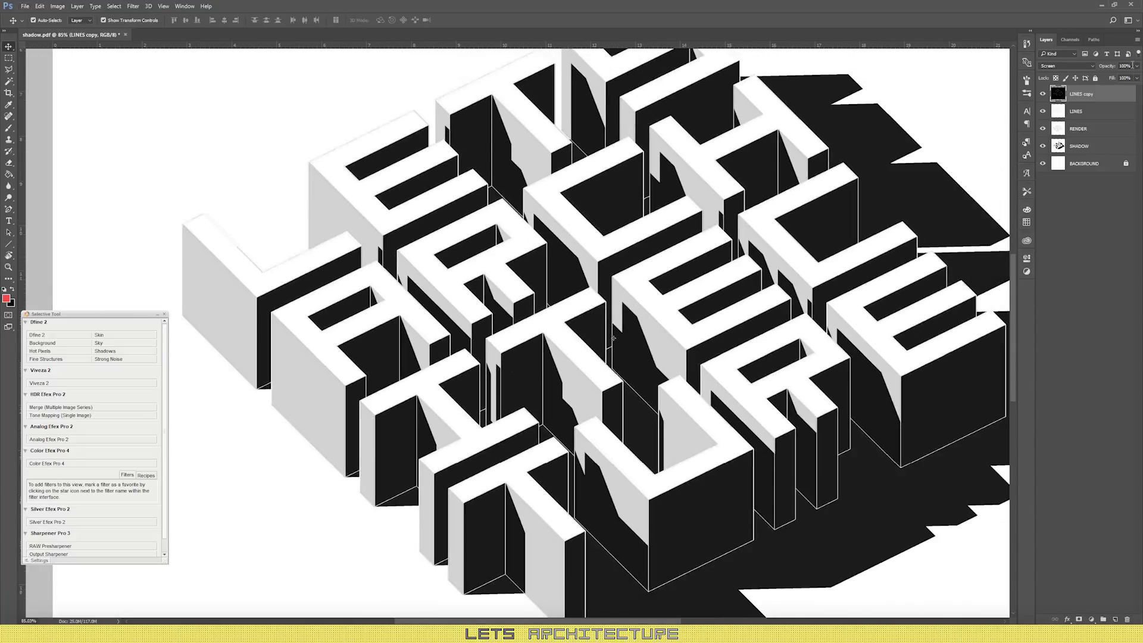
{"action": "left_click", "coordinate": [1131, 65]}
{"action": "type", "text": "50"}
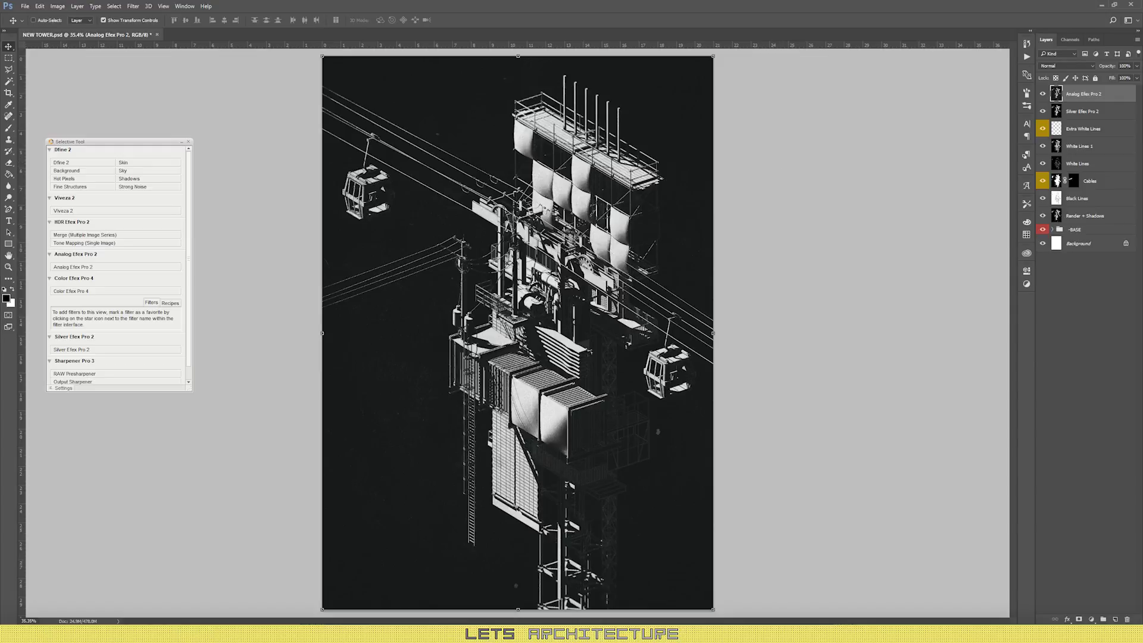
Step: Make the BASE group's LINES, MASK, SHADOWS and RENDER layers visible, with the whole page fitted in view
{"action": "scroll", "coordinate": [616, 392], "scroll_direction": "up", "scroll_amount": 6}
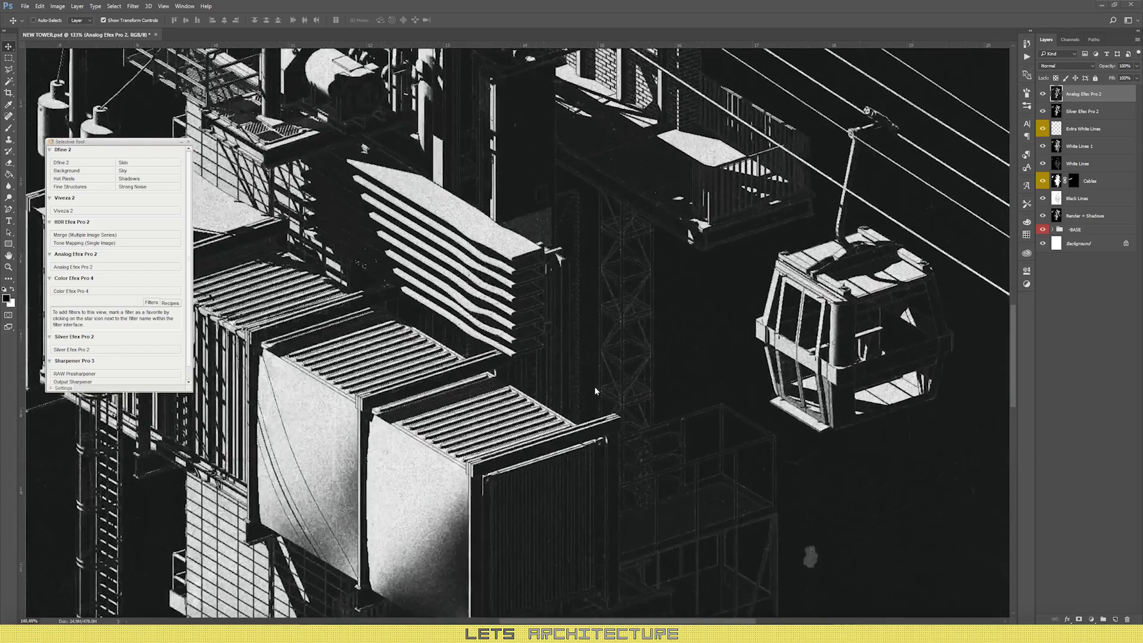
{"action": "scroll", "coordinate": [605, 369], "scroll_direction": "down", "scroll_amount": 3}
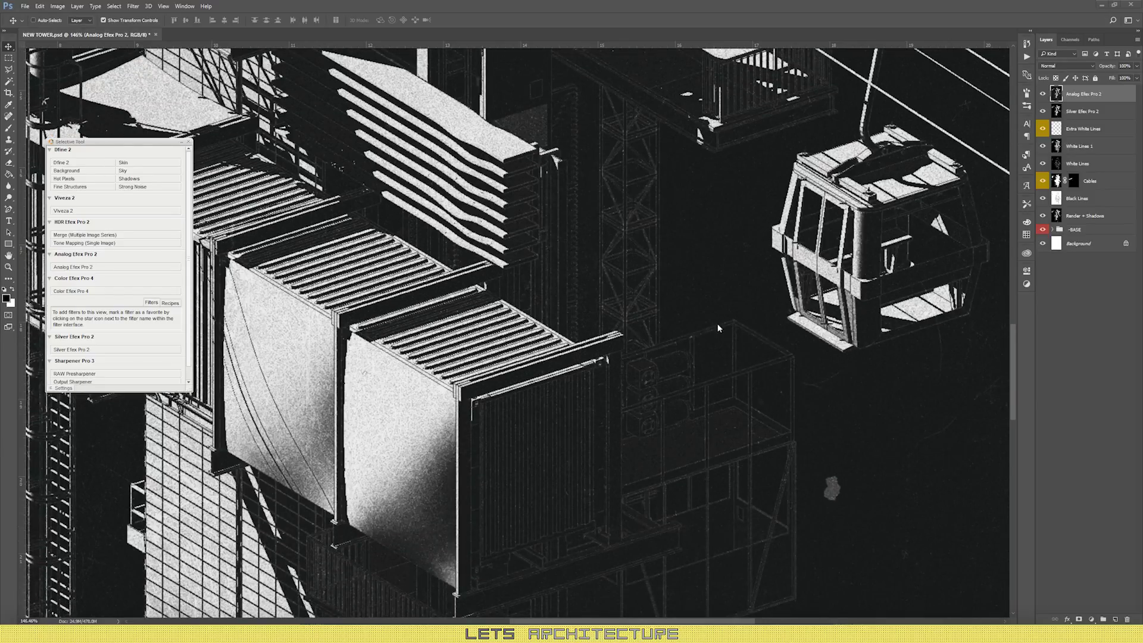
{"action": "scroll", "coordinate": [722, 369], "scroll_direction": "down", "scroll_amount": 7}
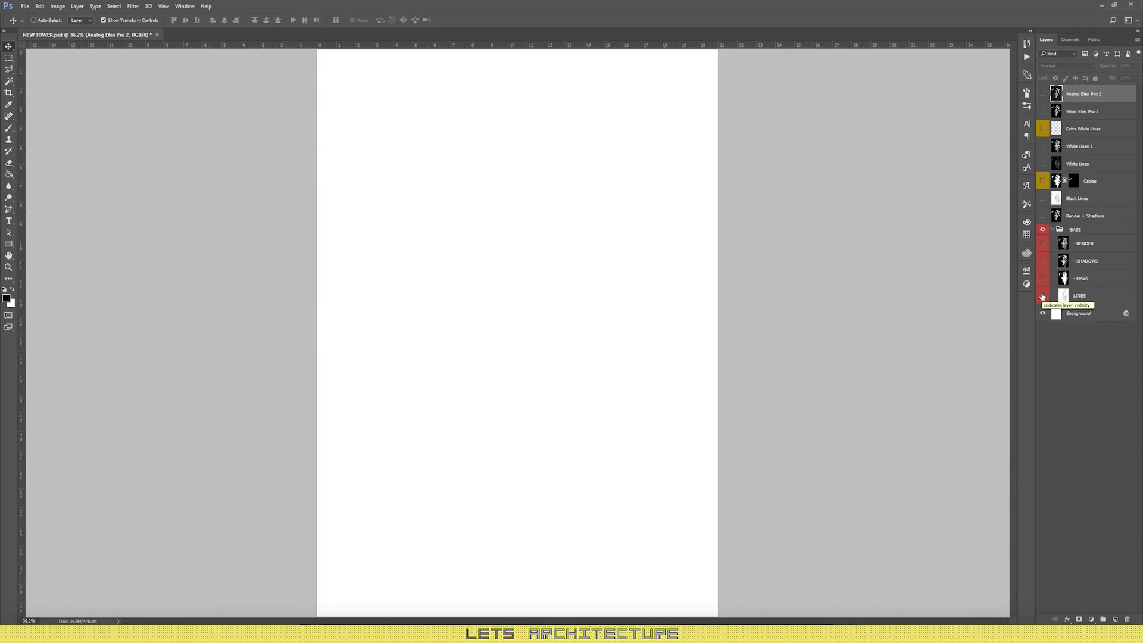
{"action": "left_click", "coordinate": [1043, 297]}
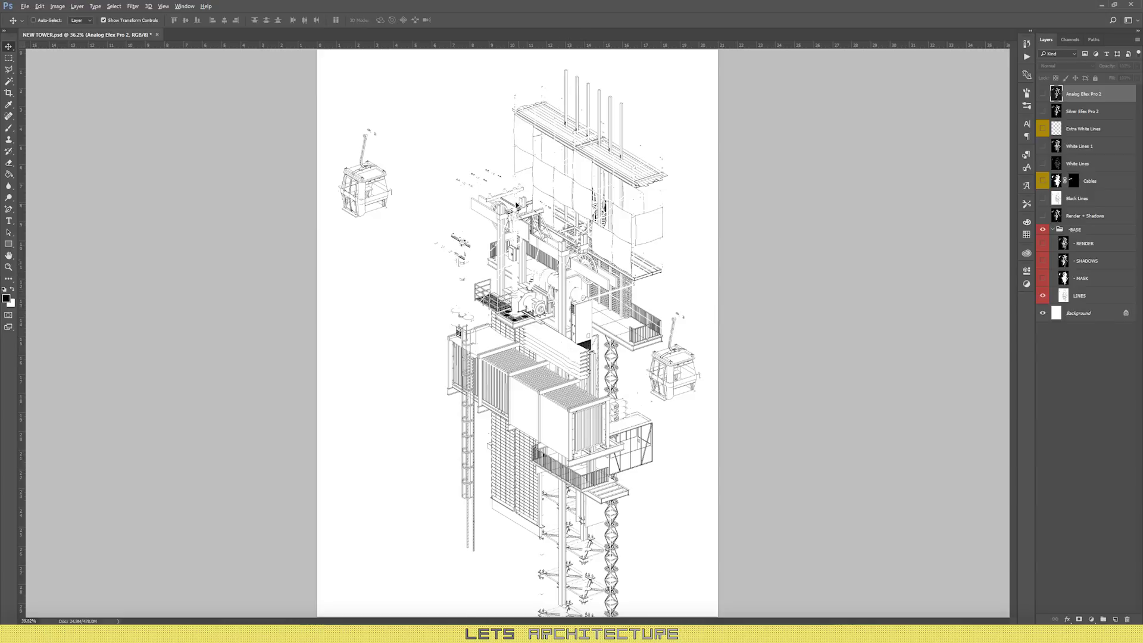
{"action": "scroll", "coordinate": [497, 195], "scroll_direction": "up", "scroll_amount": 3}
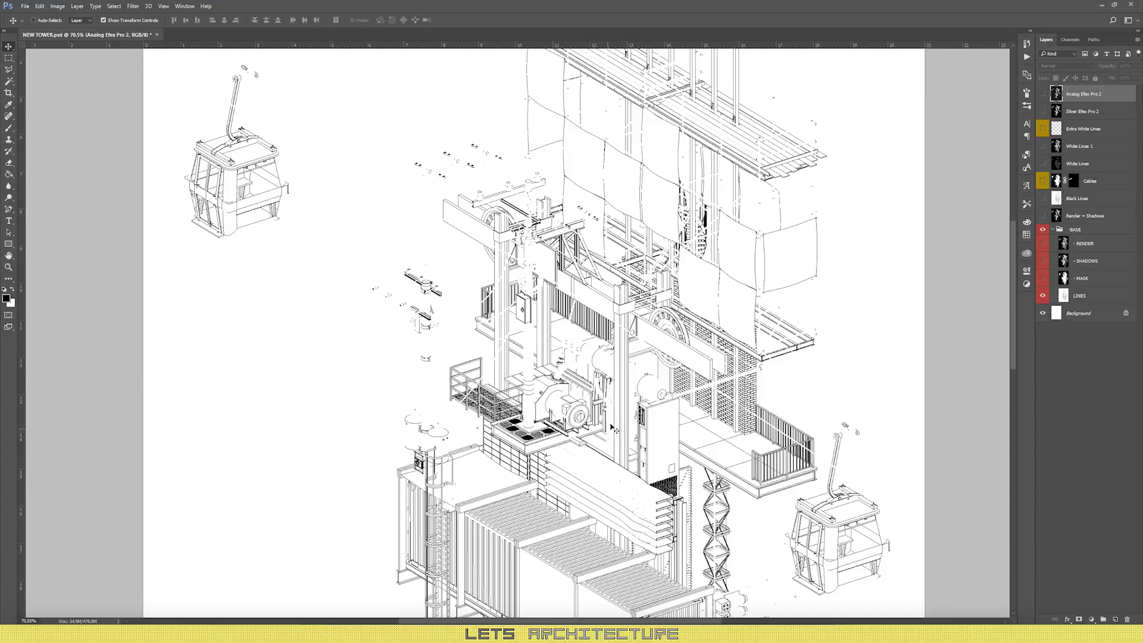
{"action": "scroll", "coordinate": [622, 425], "scroll_direction": "down", "scroll_amount": 3}
{"action": "key", "text": "ctrl+0"}
{"action": "left_click", "coordinate": [1043, 278]}
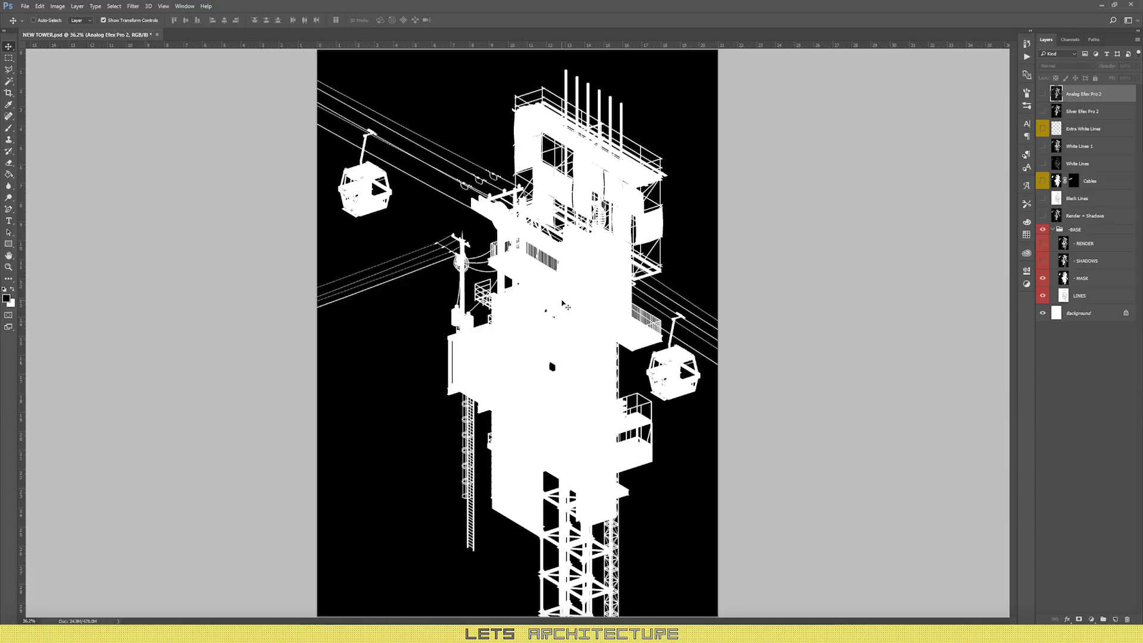
{"action": "left_click", "coordinate": [1044, 261]}
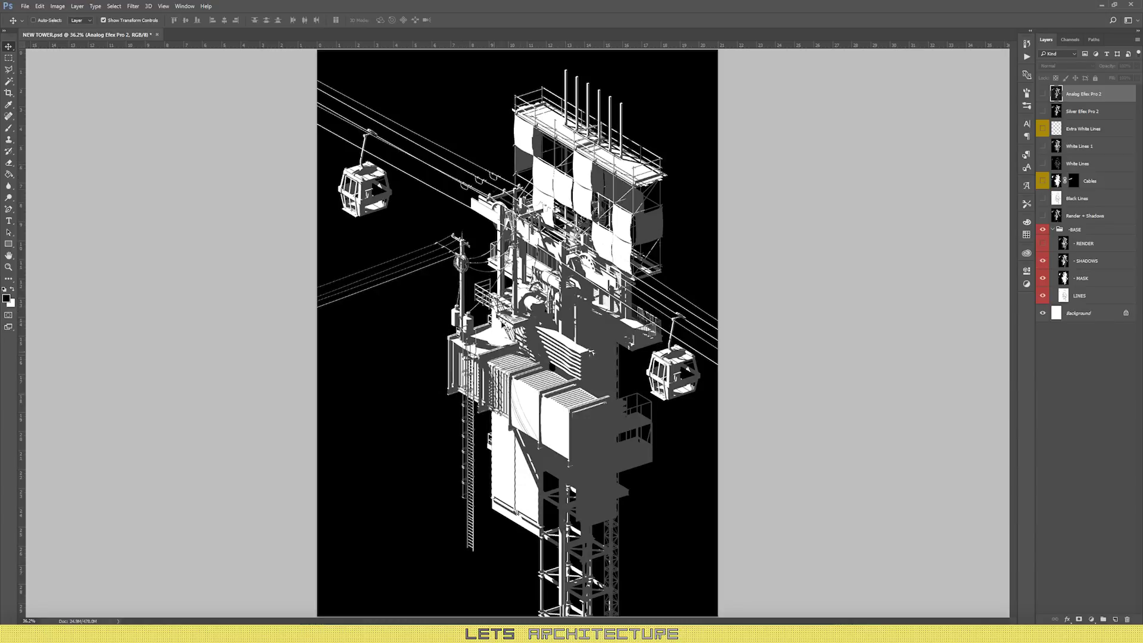
{"action": "left_click", "coordinate": [1043, 243]}
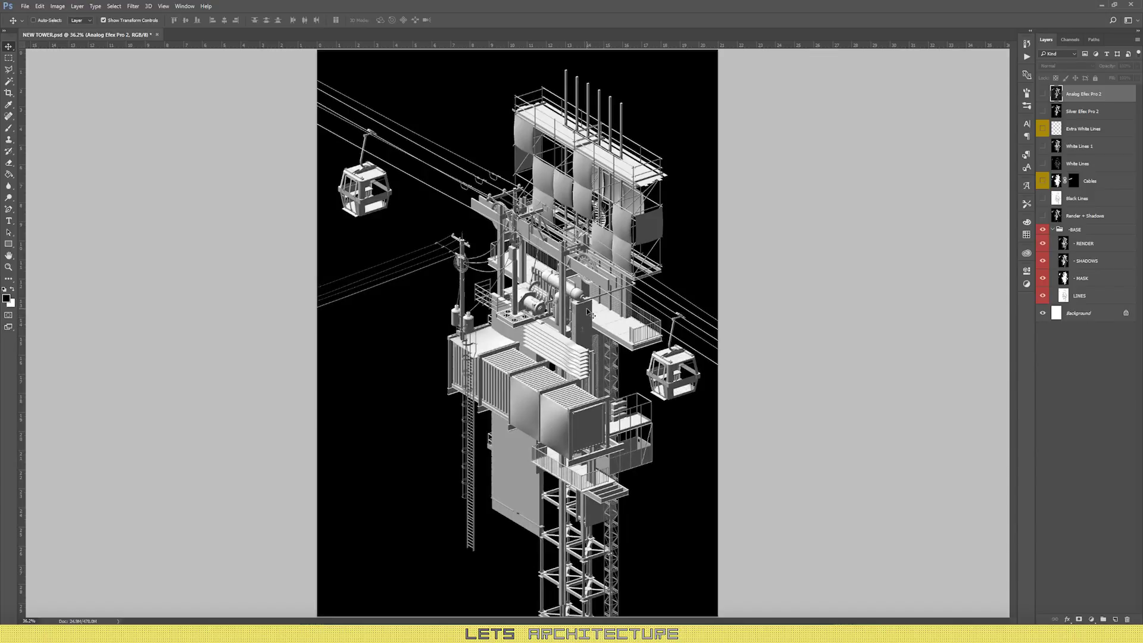
Step: Make the Render + Shadows, Black Lines, Cables and White Lines layers visible
{"action": "left_click", "coordinate": [1043, 216]}
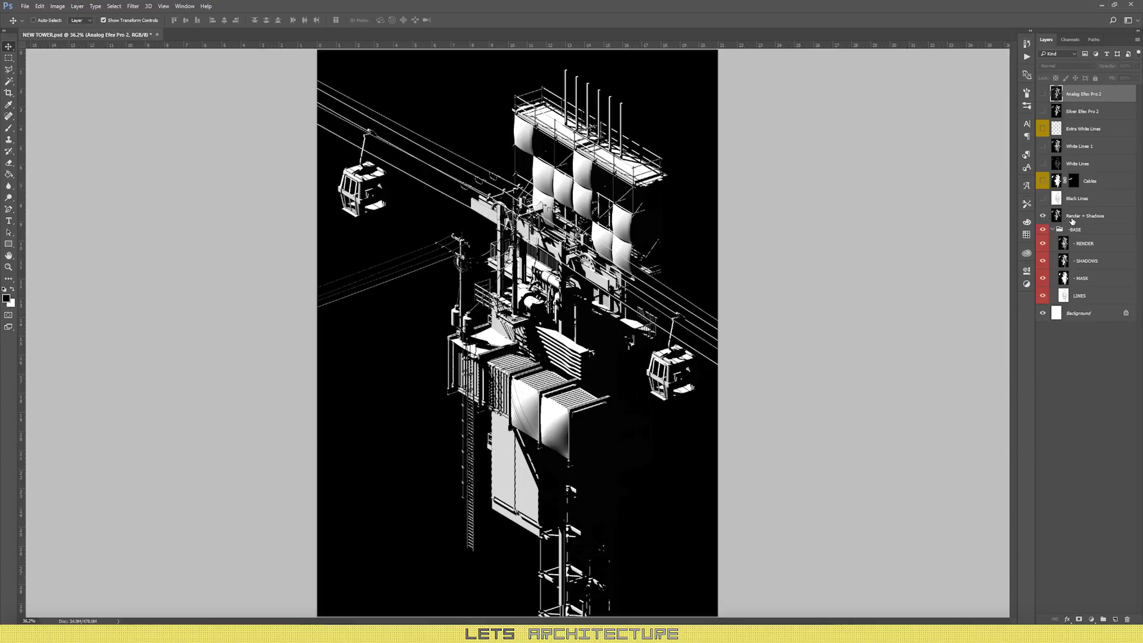
{"action": "left_click", "coordinate": [1043, 198]}
{"action": "left_click", "coordinate": [1077, 199]}
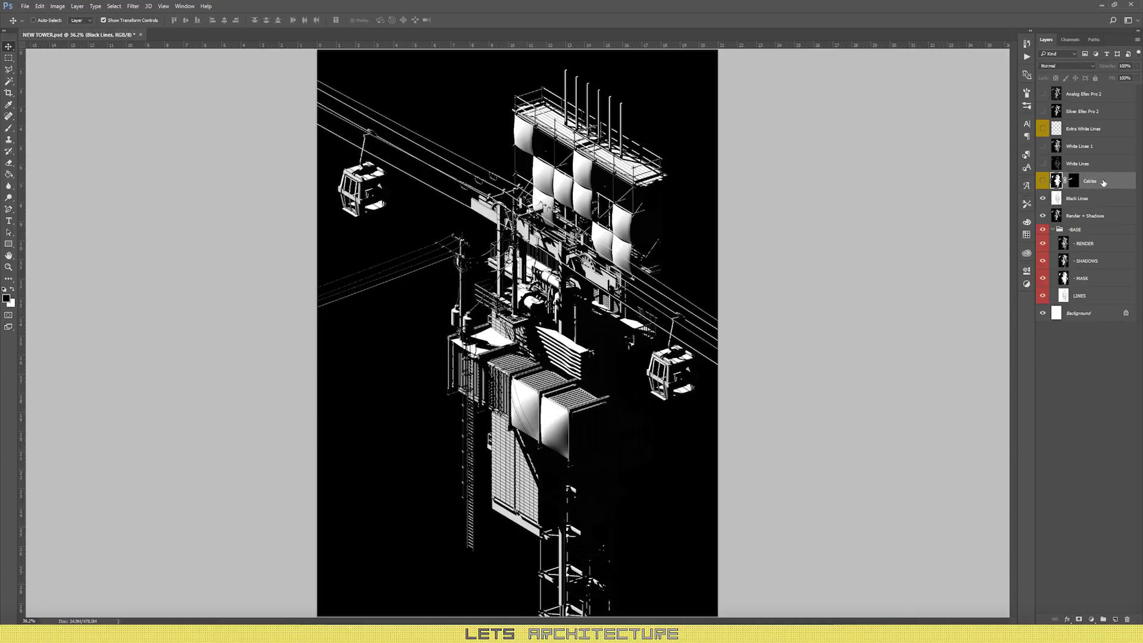
{"action": "left_click", "coordinate": [1102, 181]}
{"action": "left_click", "coordinate": [1042, 181]}
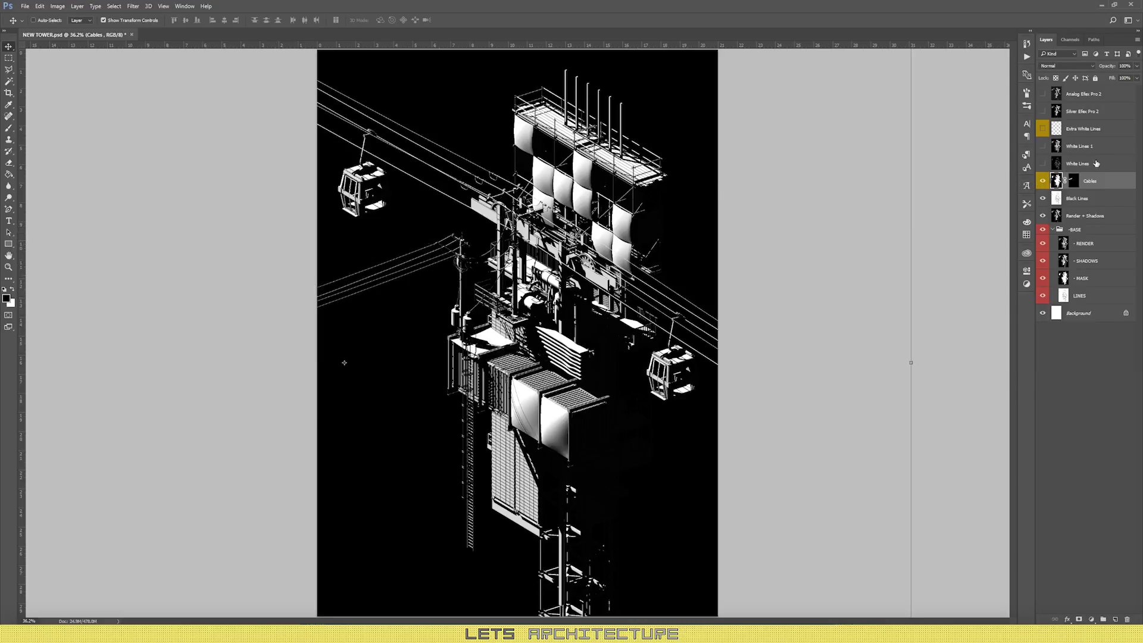
{"action": "left_click", "coordinate": [1064, 169]}
{"action": "left_click", "coordinate": [1043, 166]}
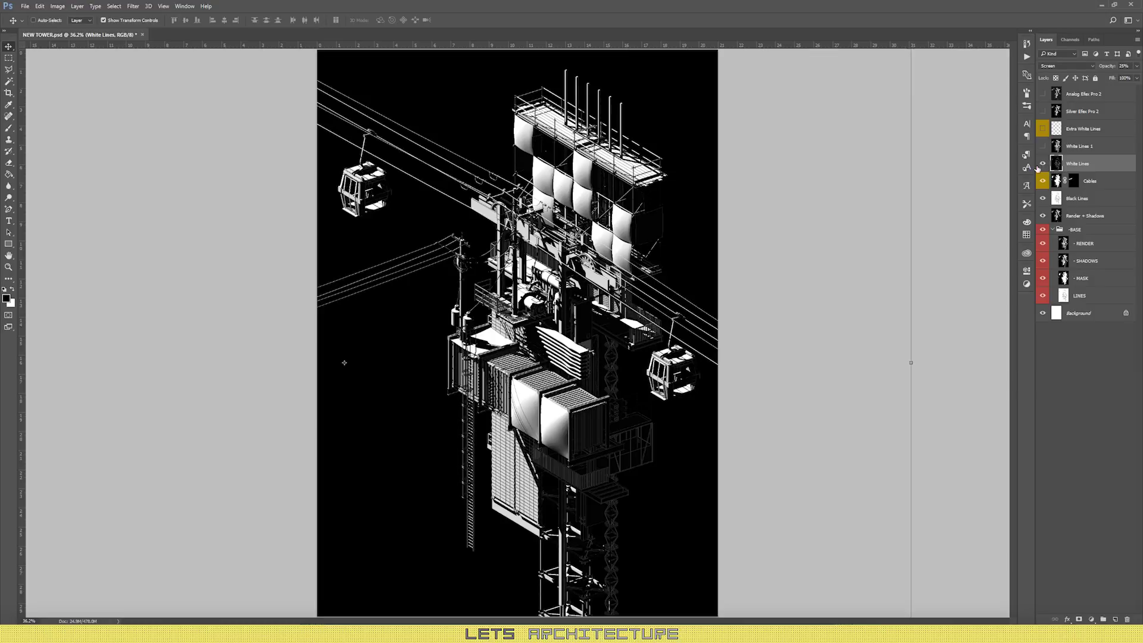
Step: Show the White Lines 1 layer, toggling it off and on to compare
{"action": "scroll", "coordinate": [623, 462], "scroll_direction": "up", "scroll_amount": 3}
{"action": "scroll", "coordinate": [624, 462], "scroll_direction": "up", "scroll_amount": 1}
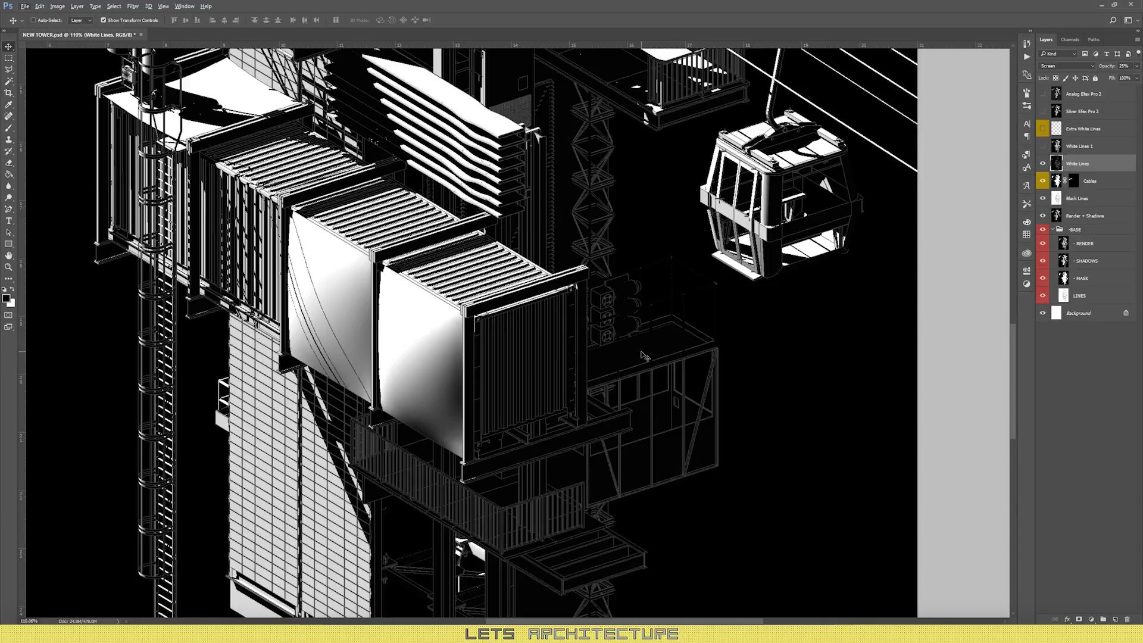
{"action": "scroll", "coordinate": [643, 356], "scroll_direction": "down", "scroll_amount": 3}
{"action": "left_click", "coordinate": [1066, 147]}
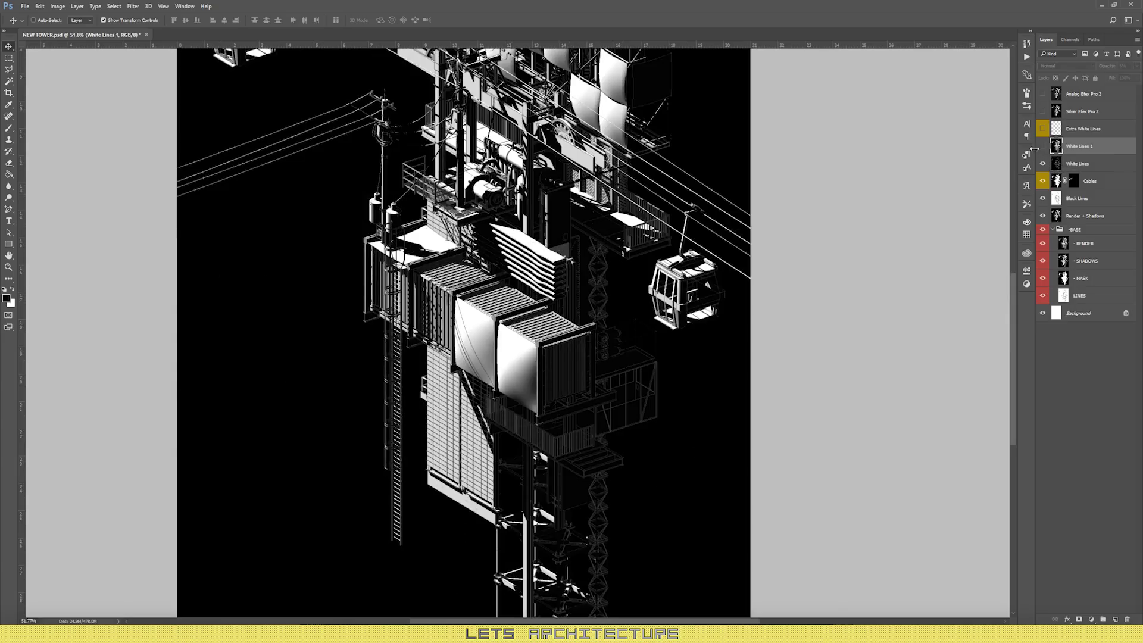
{"action": "left_click", "coordinate": [1043, 147]}
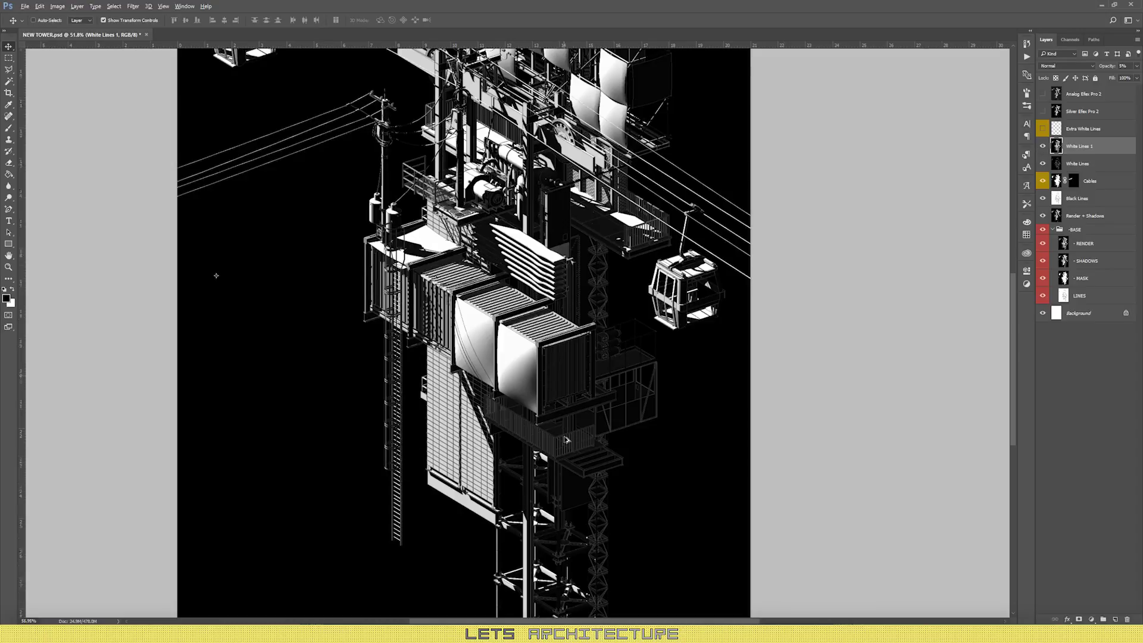
{"action": "scroll", "coordinate": [576, 443], "scroll_direction": "up", "scroll_amount": 2}
{"action": "scroll", "coordinate": [576, 444], "scroll_direction": "up", "scroll_amount": 1}
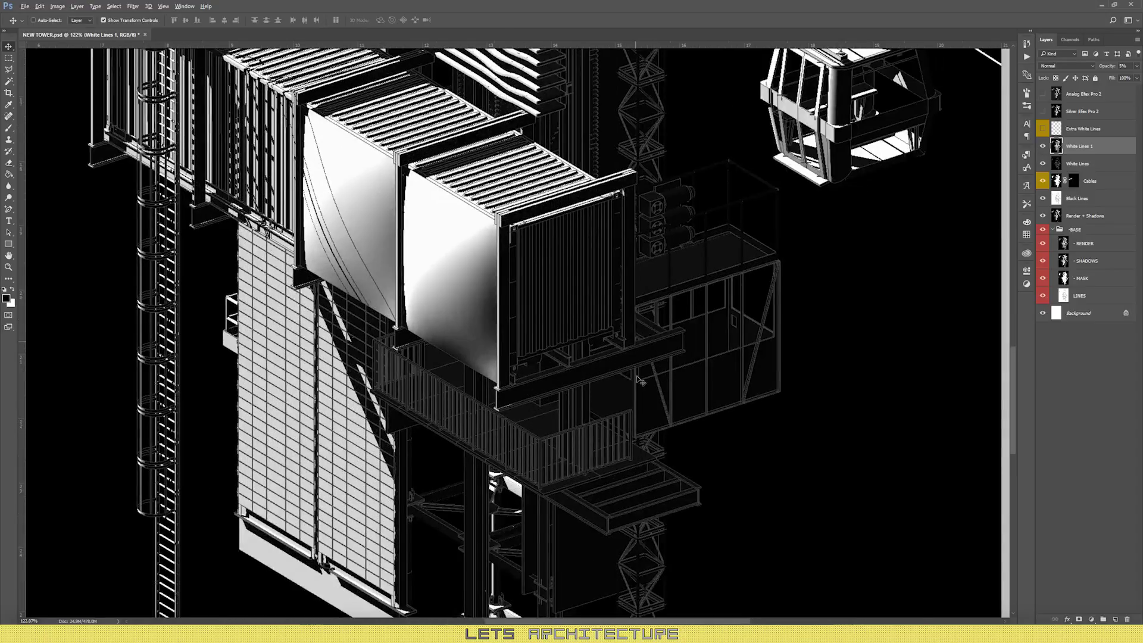
{"action": "left_click", "coordinate": [1042, 147]}
{"action": "left_click", "coordinate": [1043, 146]}
{"action": "scroll", "coordinate": [575, 483], "scroll_direction": "down", "scroll_amount": 2}
{"action": "scroll", "coordinate": [575, 483], "scroll_direction": "down", "scroll_amount": 3}
Step: Select the Silver Efex Pro 2 layer and make it visible for a grainier, higher-contrast black-and-white finish
{"action": "key", "text": "alt+bracketright"}
{"action": "scroll", "coordinate": [664, 187], "scroll_direction": "up", "scroll_amount": 4}
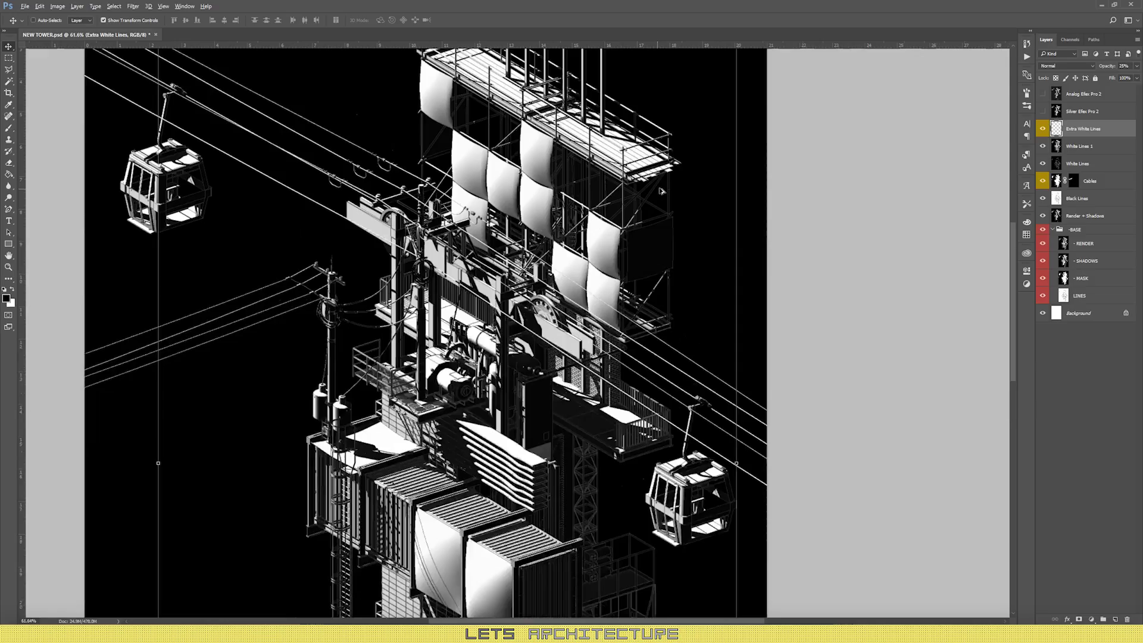
{"action": "scroll", "coordinate": [664, 187], "scroll_direction": "up", "scroll_amount": 3}
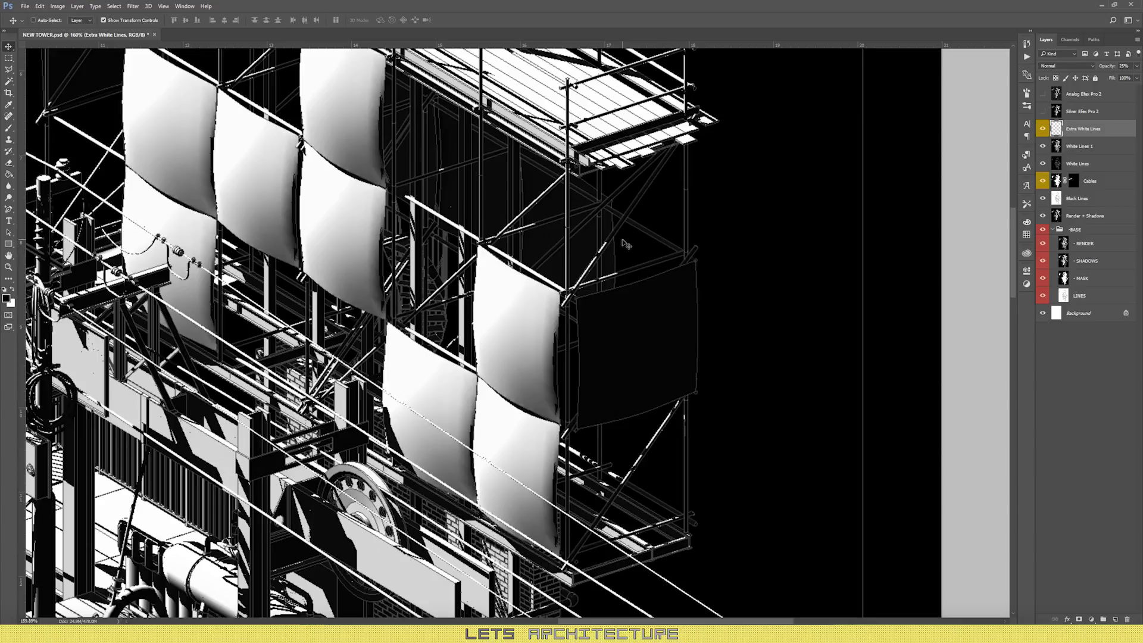
{"action": "scroll", "coordinate": [719, 250], "scroll_direction": "down", "scroll_amount": 6}
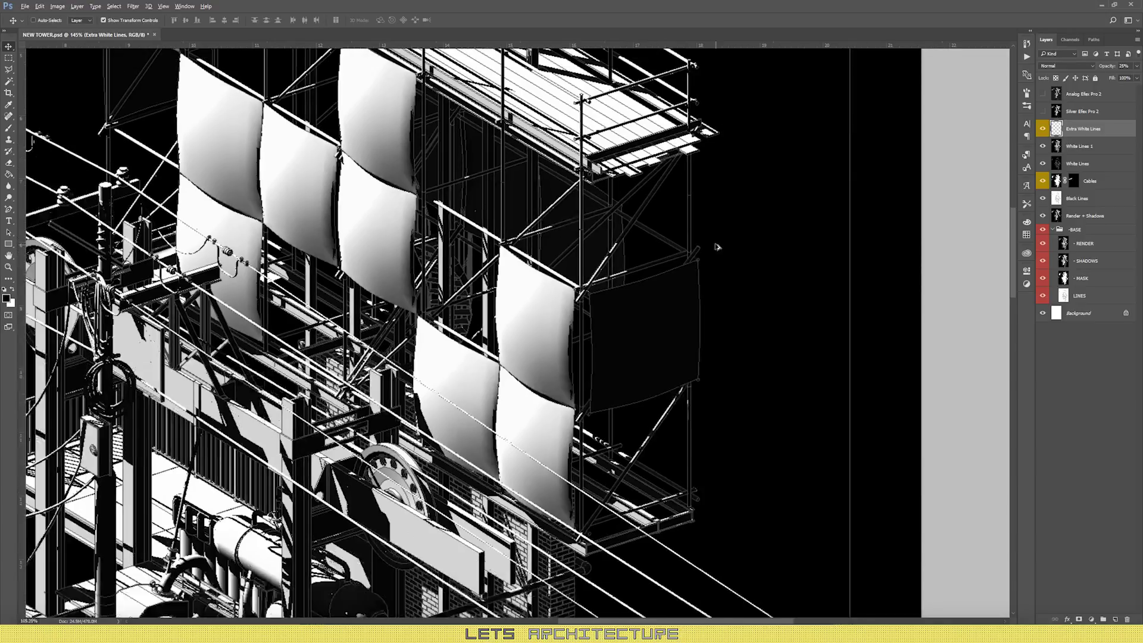
{"action": "scroll", "coordinate": [288, 262], "scroll_direction": "down", "scroll_amount": 2}
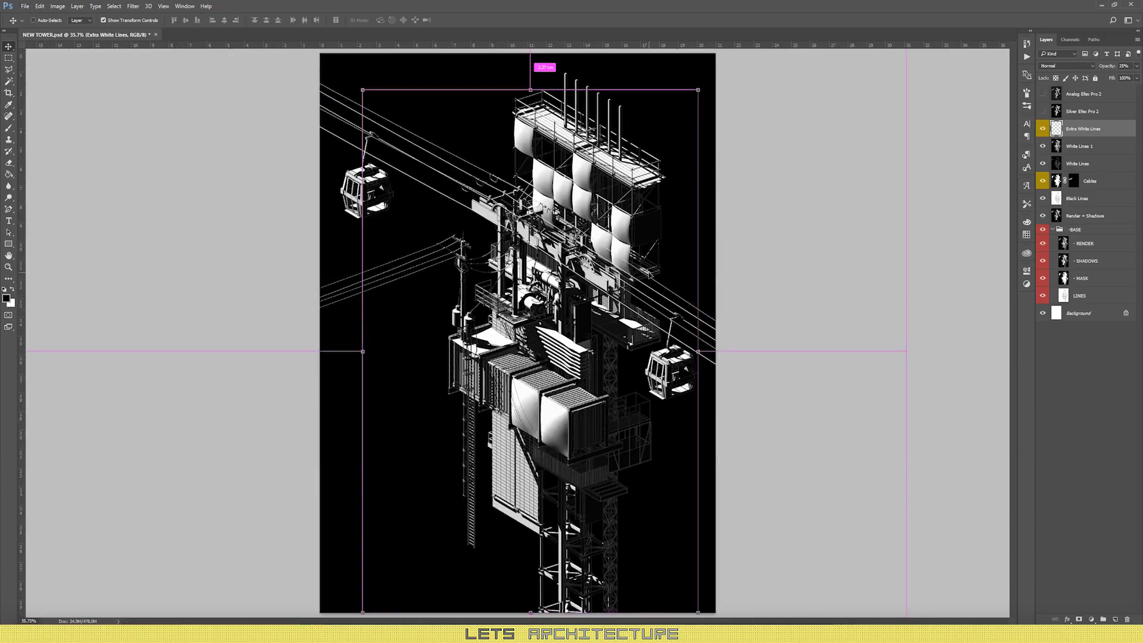
{"action": "key", "text": "alt+bracketright"}
{"action": "left_click", "coordinate": [1043, 112]}
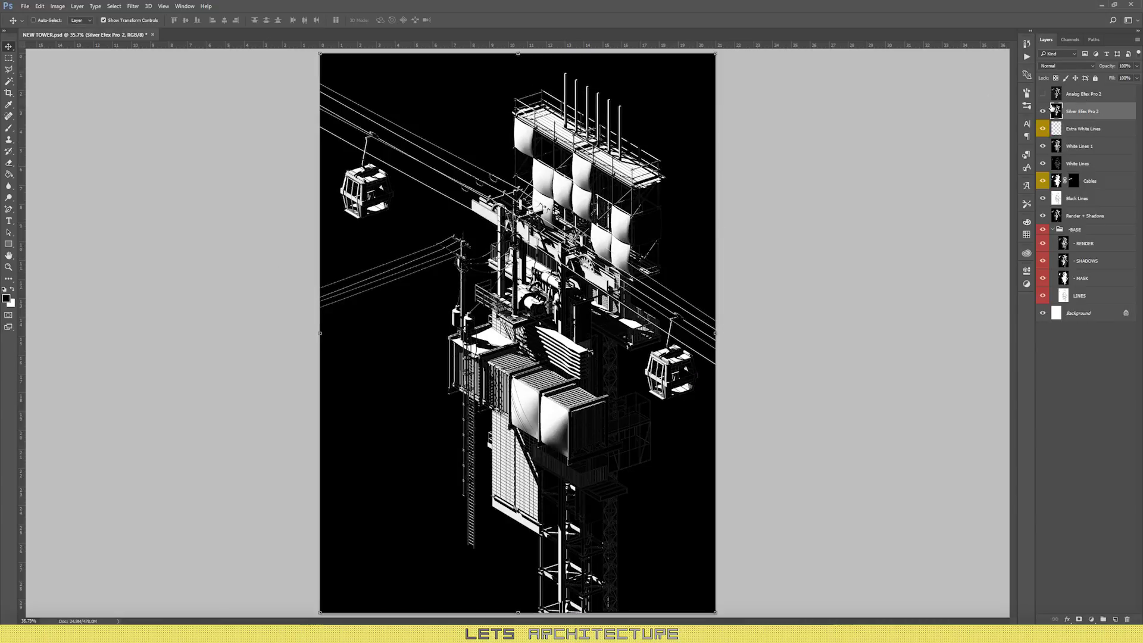
{"action": "scroll", "coordinate": [620, 449], "scroll_direction": "up", "scroll_amount": 2}
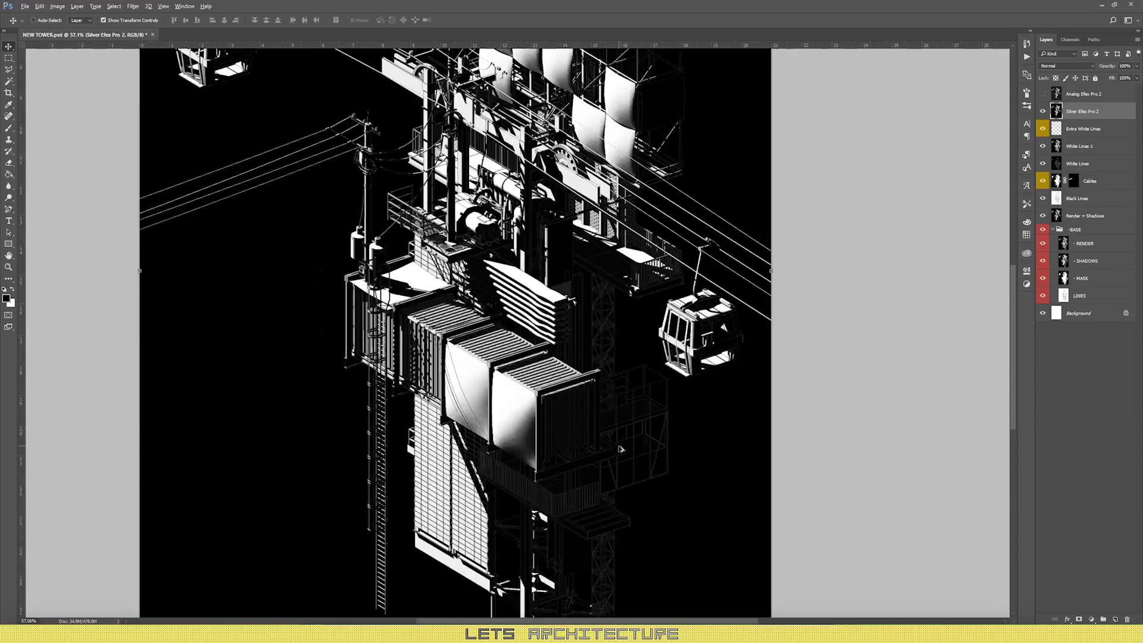
{"action": "scroll", "coordinate": [621, 449], "scroll_direction": "up", "scroll_amount": 3}
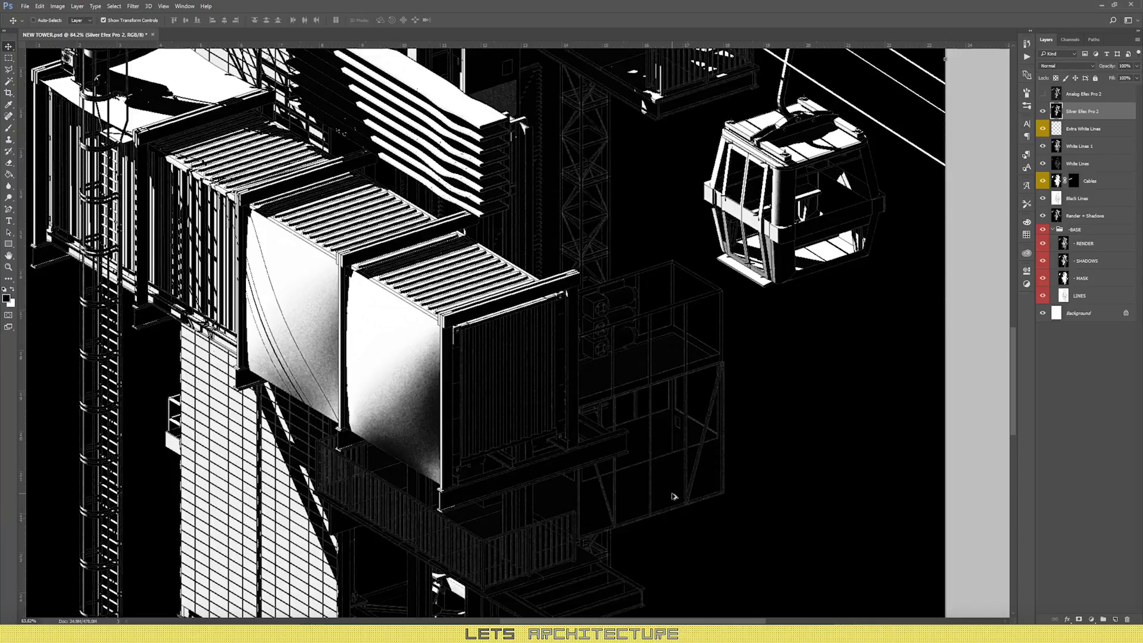
{"action": "scroll", "coordinate": [678, 503], "scroll_direction": "down", "scroll_amount": 5}
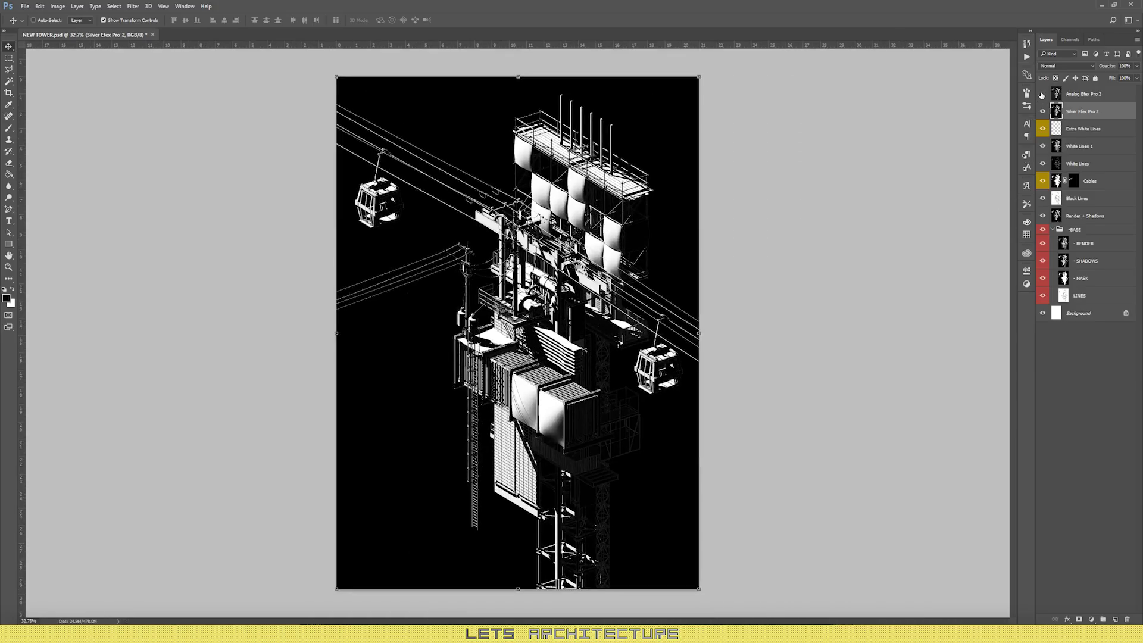
Step: Make the Analog Efex Pro 2 layer visible, toggling it off and on to compare the faded finish
{"action": "left_click", "coordinate": [1043, 94]}
{"action": "scroll", "coordinate": [541, 303], "scroll_direction": "up", "scroll_amount": 5}
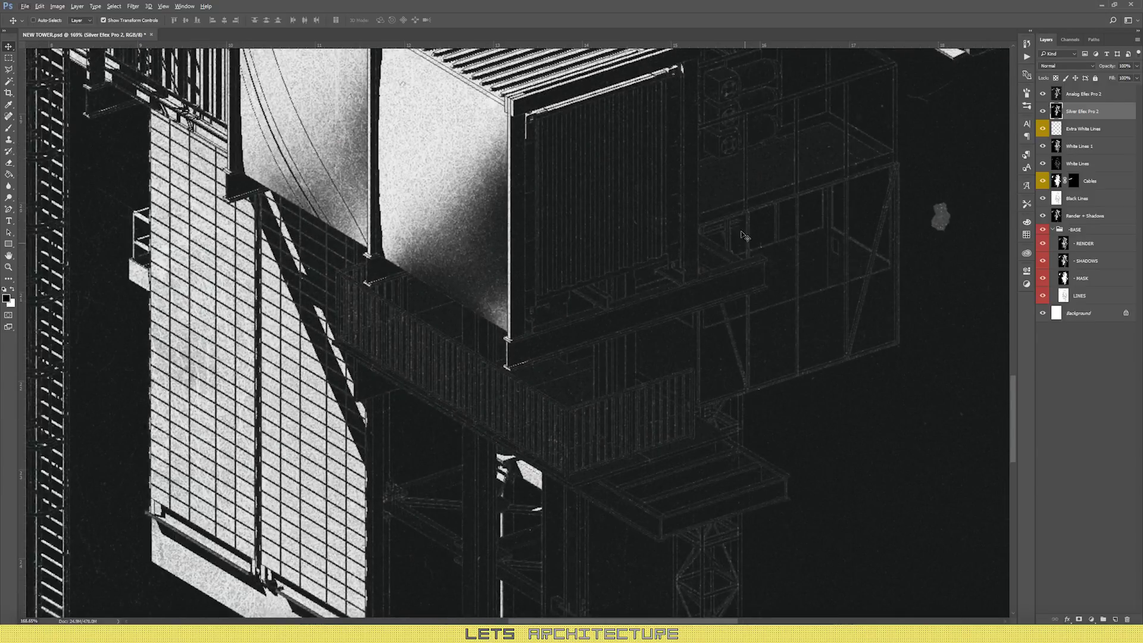
{"action": "left_click", "coordinate": [1042, 94]}
{"action": "left_click", "coordinate": [1043, 94]}
{"action": "scroll", "coordinate": [651, 433], "scroll_direction": "down", "scroll_amount": 5}
{"action": "scroll", "coordinate": [649, 436], "scroll_direction": "down", "scroll_amount": 2}
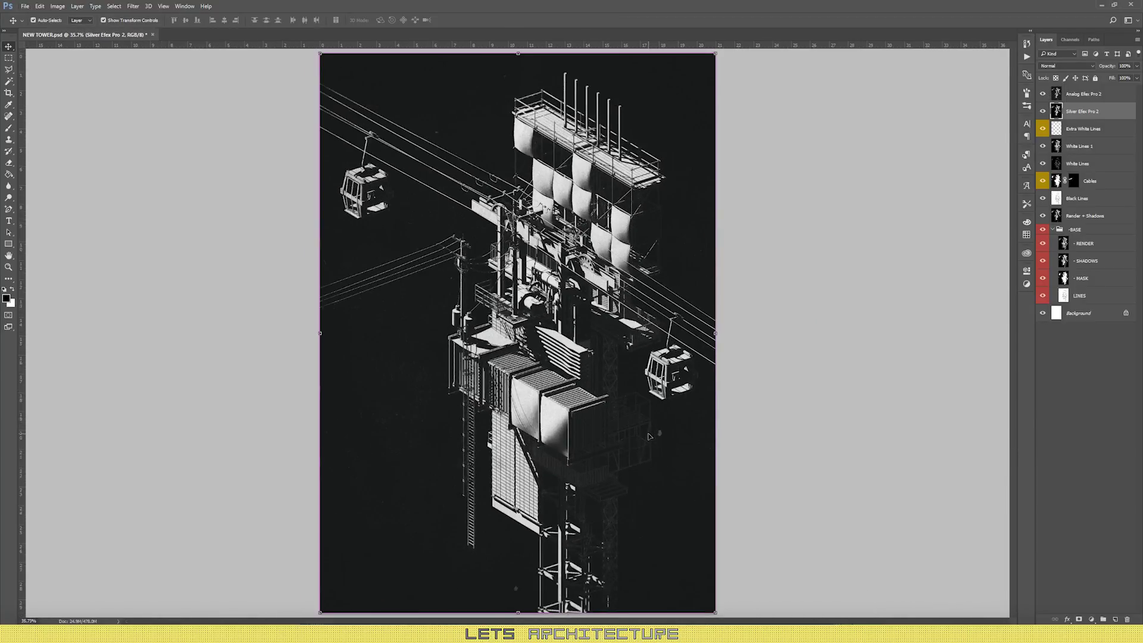